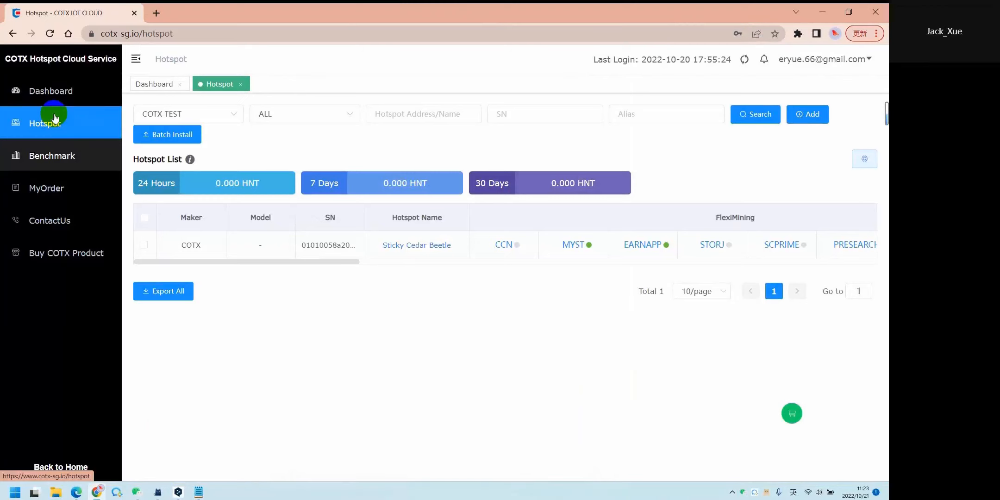
# - Skip the tutorial video ahead to the STORJ setup form for the hotspot and pause playback there
pyautogui.moveTo(70, 78)
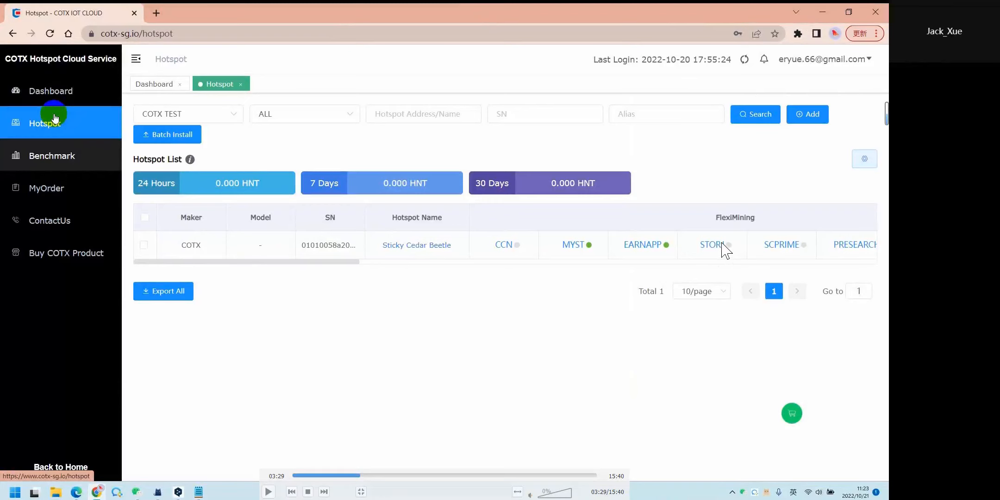
pyautogui.press('Right')
pyautogui.press('Right')
pyautogui.press('Right')
pyautogui.press('Right')
pyautogui.press('Right')
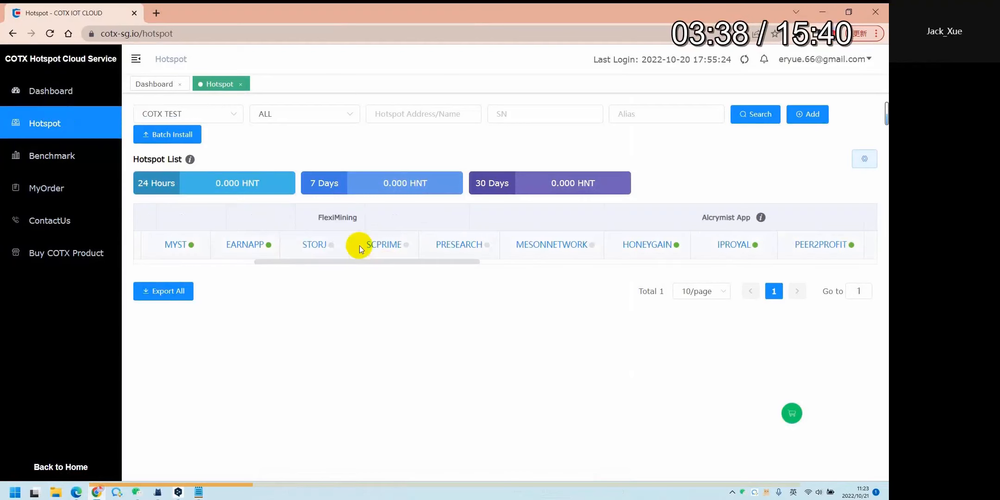
pyautogui.press('Right')
pyautogui.press('Right')
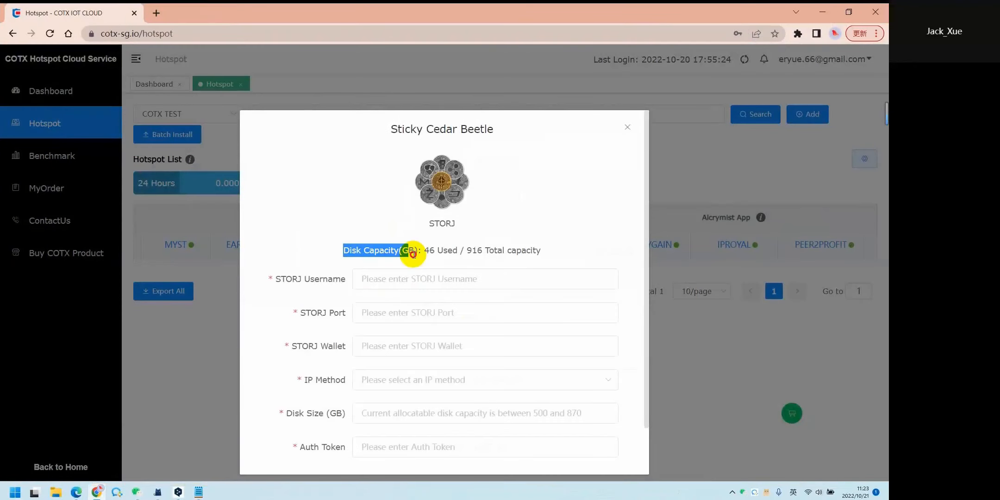
pyautogui.press('space')
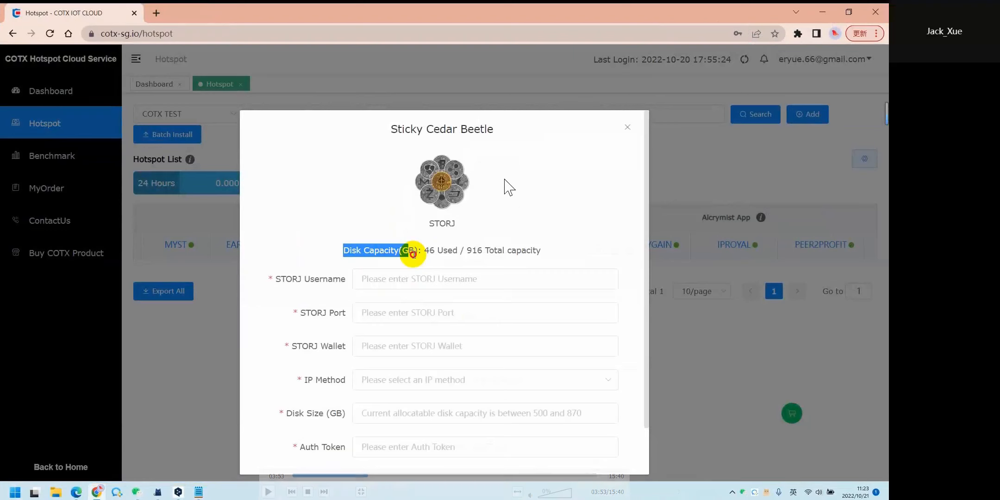
# - Rewind the video to before the STORJ dialog opens, then advance it to the dialog at 03:47
pyautogui.press('Left')
pyautogui.press('Left')
pyautogui.press('Left')
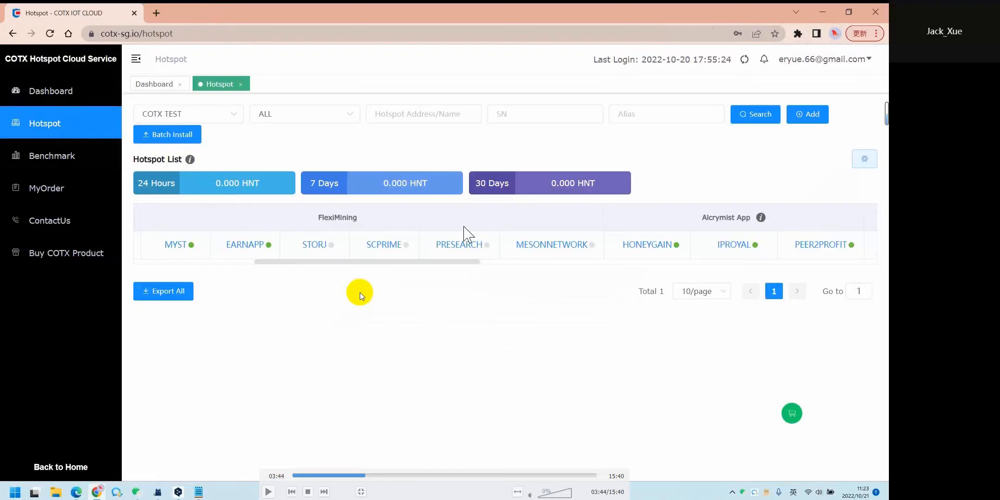
pyautogui.press('Right')
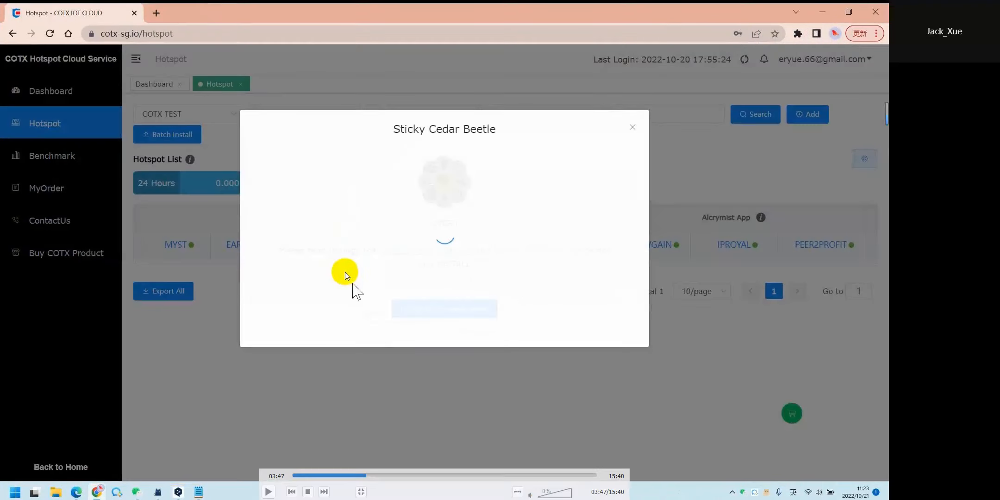
# - Play the video in short stretches, pausing at the STORJ terms agreement and again at the setup form at 03:51
pyautogui.click(268, 491)
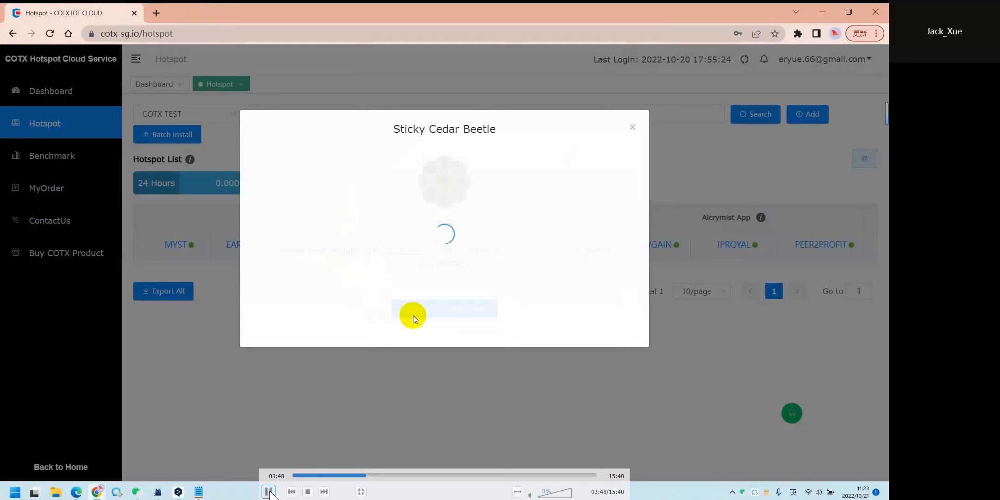
pyautogui.click(269, 491)
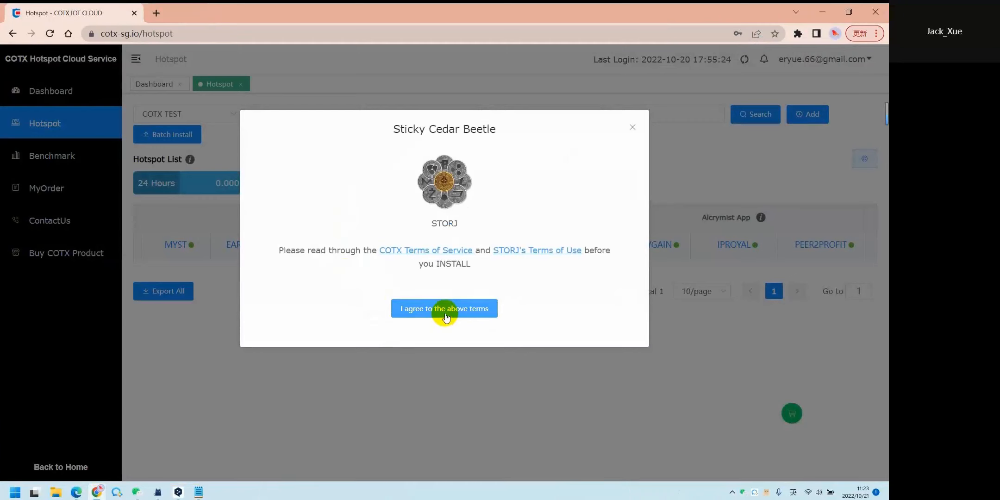
pyautogui.click(268, 491)
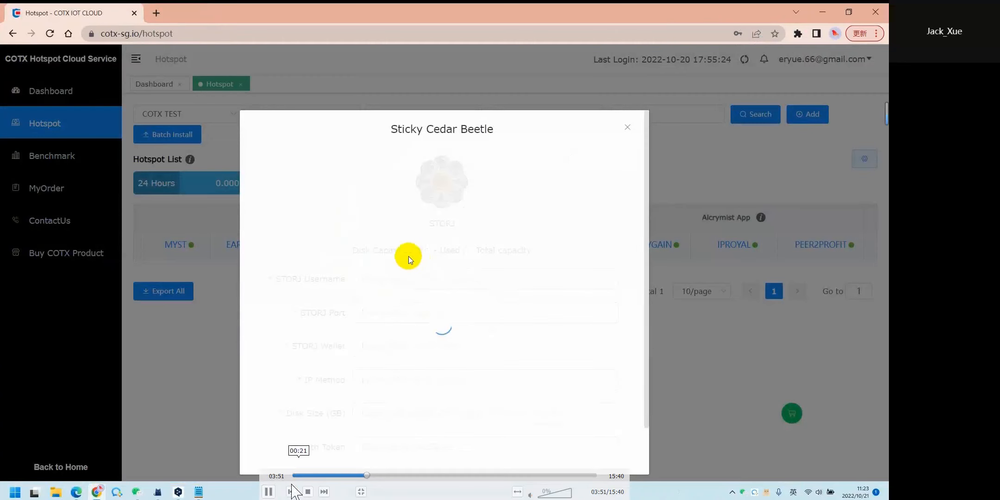
pyautogui.click(269, 492)
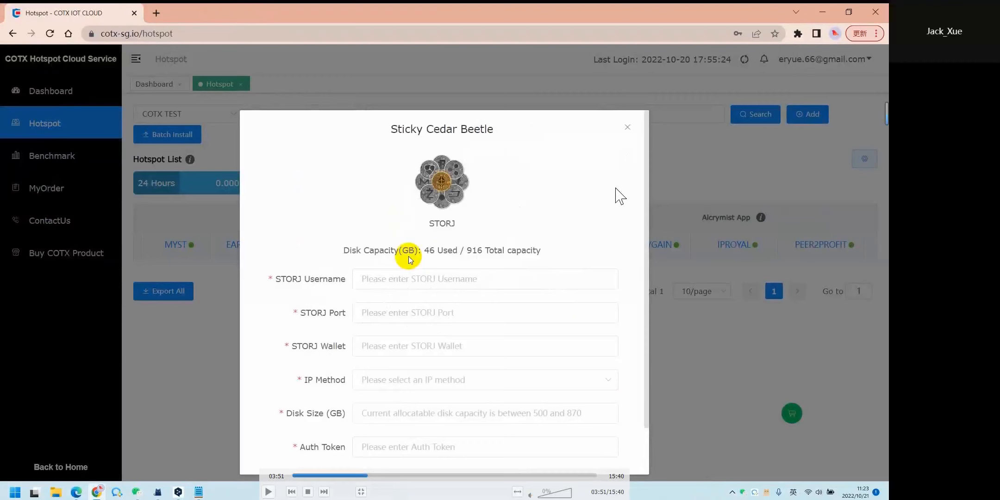
# - Skip the video ahead to the 04:27 explanation of used disk capacity in the STORJ form
pyautogui.hotkey('shift', 'Right')
pyautogui.hotkey('shift', 'Right')
pyautogui.hotkey('shift', 'Right')
pyautogui.hotkey('shift', 'Right')
pyautogui.hotkey('shift', 'Right')
pyautogui.hotkey('shift', 'Right')
pyautogui.hotkey('shift', 'Right')
pyautogui.hotkey('shift', 'Right')
pyautogui.hotkey('shift', 'Right')
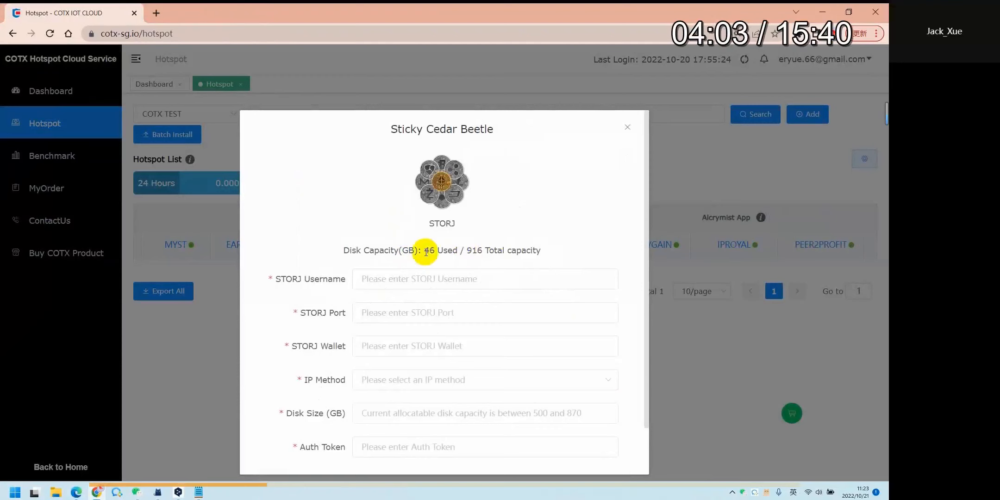
pyautogui.hotkey('shift', 'Right')
pyautogui.hotkey('shift', 'Right')
pyautogui.hotkey('shift', 'Right')
pyautogui.hotkey('shift', 'Right')
pyautogui.hotkey('shift', 'Right')
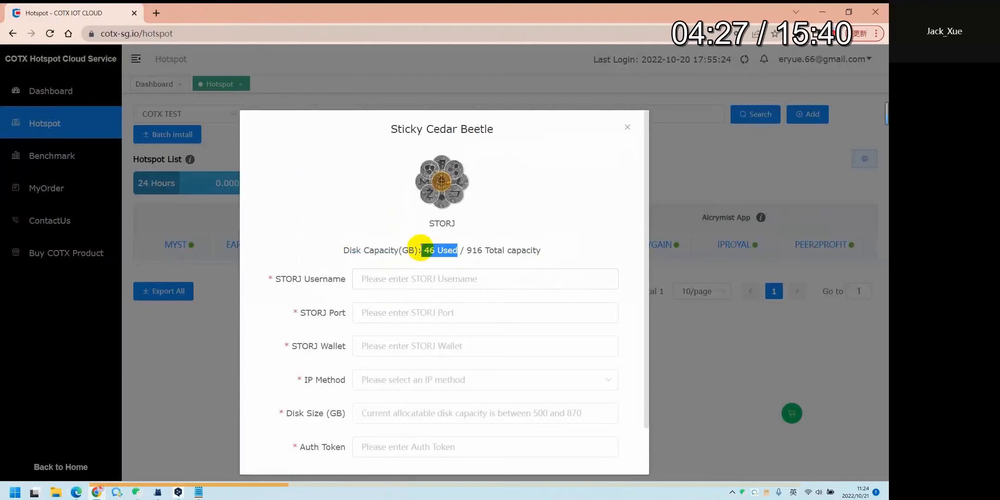
# - Skip the video past the STORJ Username field and no-ip site to the STORJ registration success page
pyautogui.hotkey('shift', 'Right')
pyautogui.hotkey('shift', 'Right')
pyautogui.hotkey('shift', 'Right')
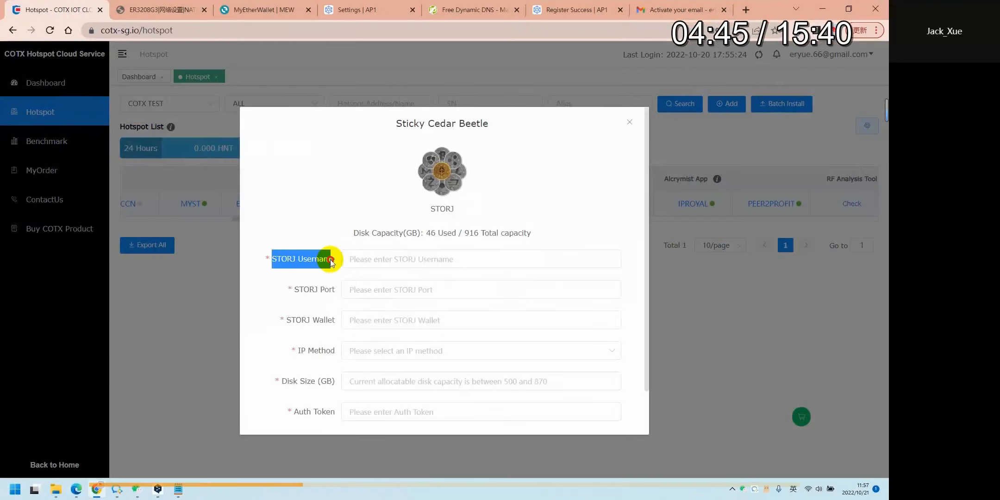
pyautogui.hotkey('shift', 'Right')
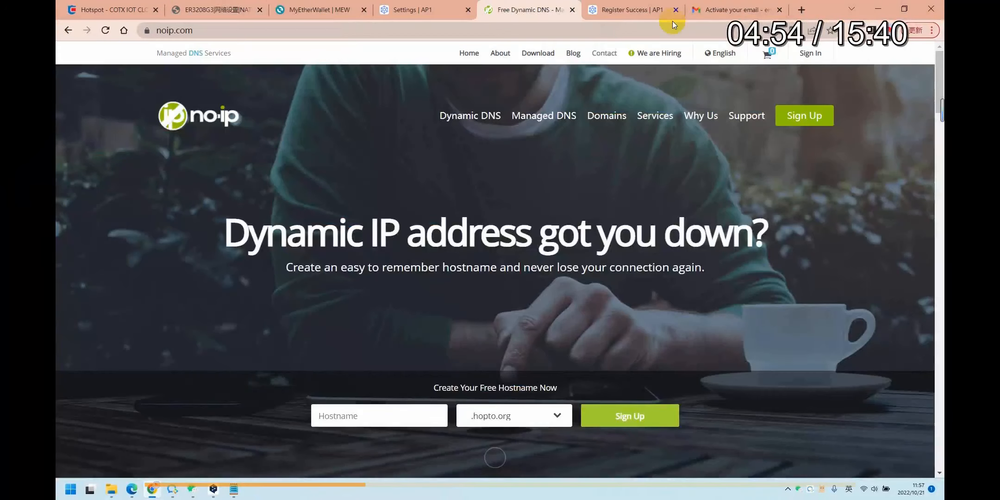
pyautogui.hotkey('shift', 'Right')
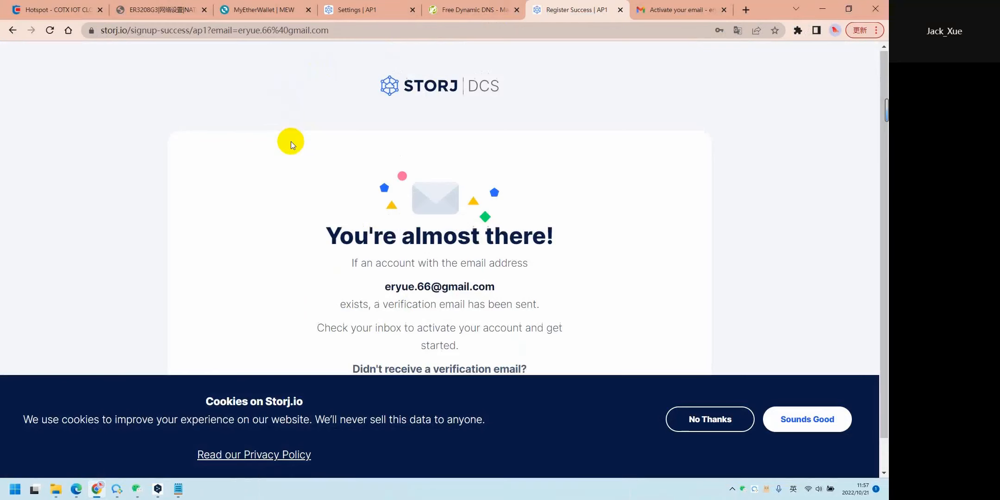
# - Skip the video ahead through the STORJ account settings to the form's STORJ Username entry
pyautogui.press('Right')
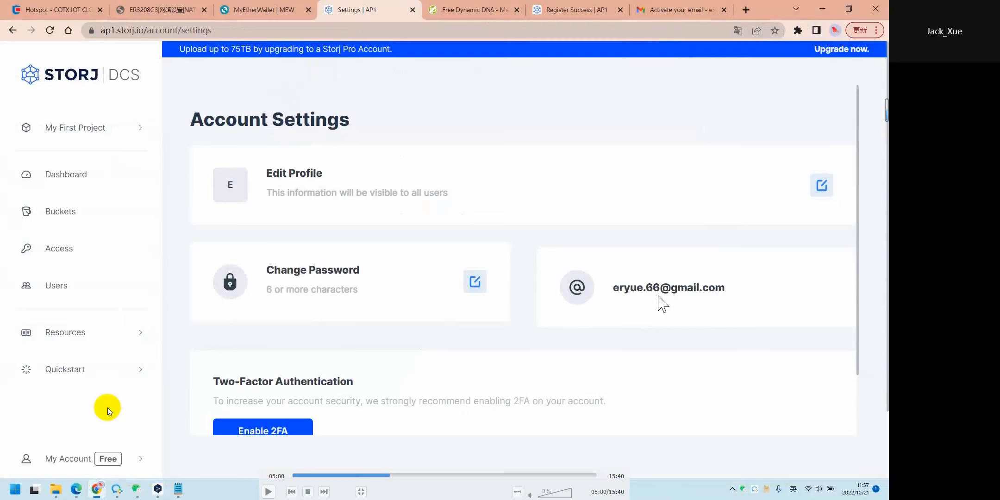
pyautogui.press('Right')
pyautogui.press('Right')
pyautogui.press('Right')
pyautogui.press('Right')
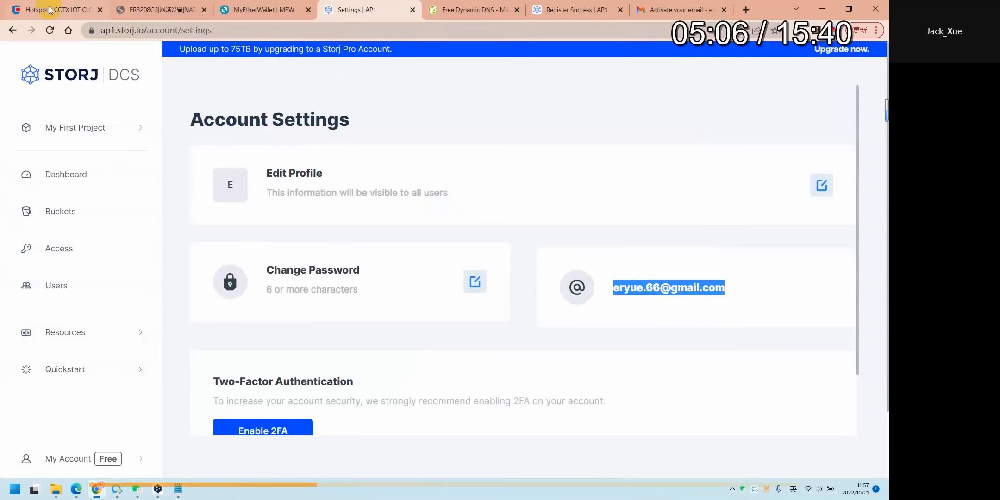
pyautogui.press('Right')
pyautogui.press('Right')
pyautogui.press('Right')
pyautogui.press('Right')
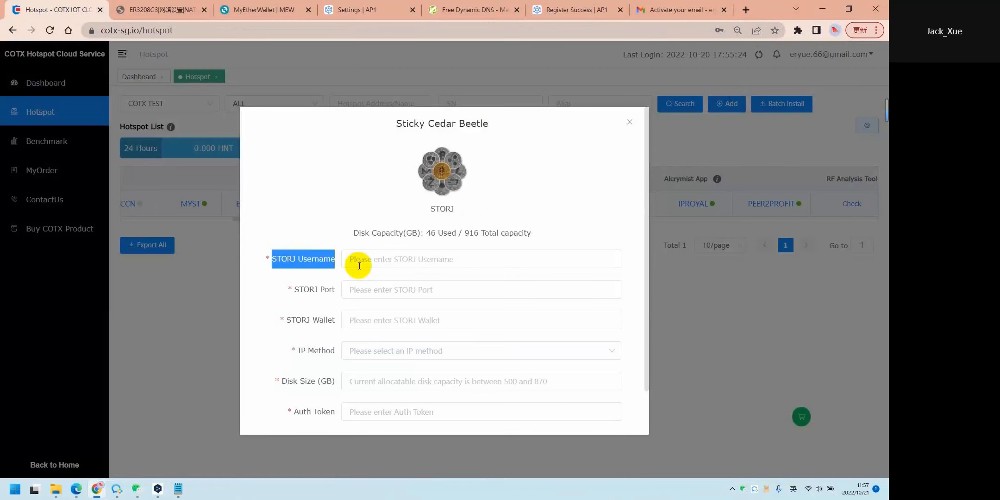
pyautogui.press('Right')
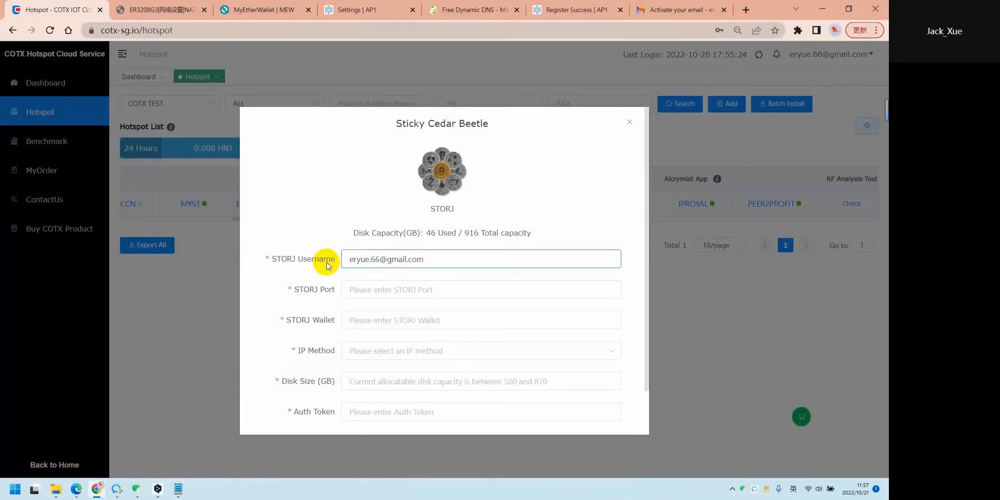
# - Open the router's Static DHCP list under LAN Settings and filter it for 192.168.1.142
pyautogui.click(304, 286)
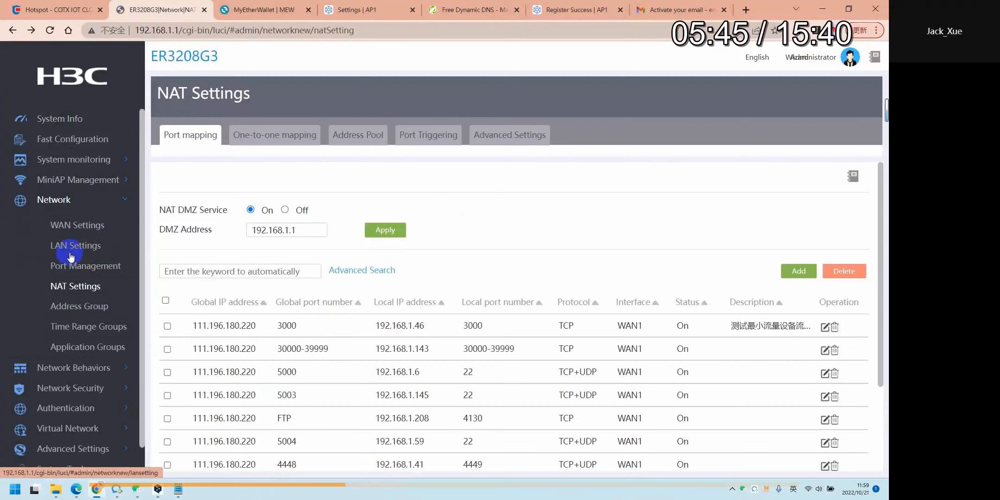
pyautogui.click(71, 254)
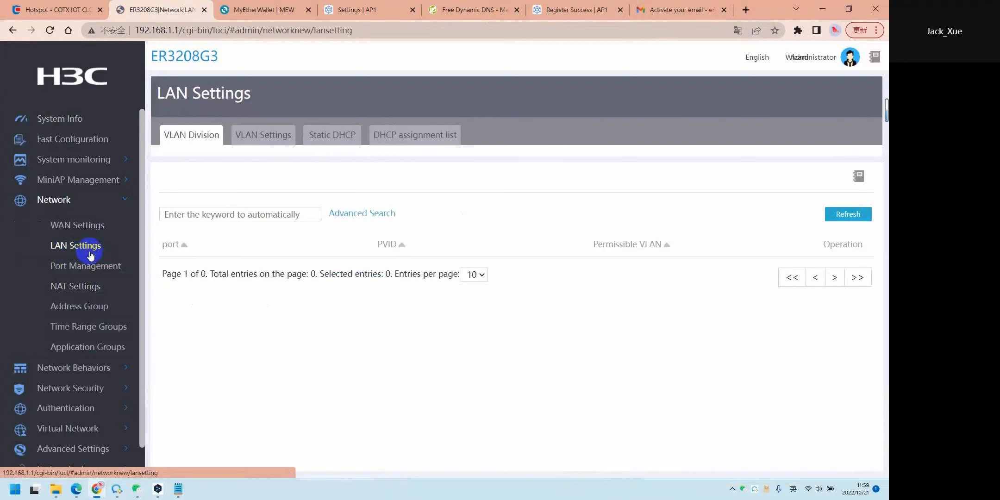
pyautogui.click(332, 135)
pyautogui.click(268, 243)
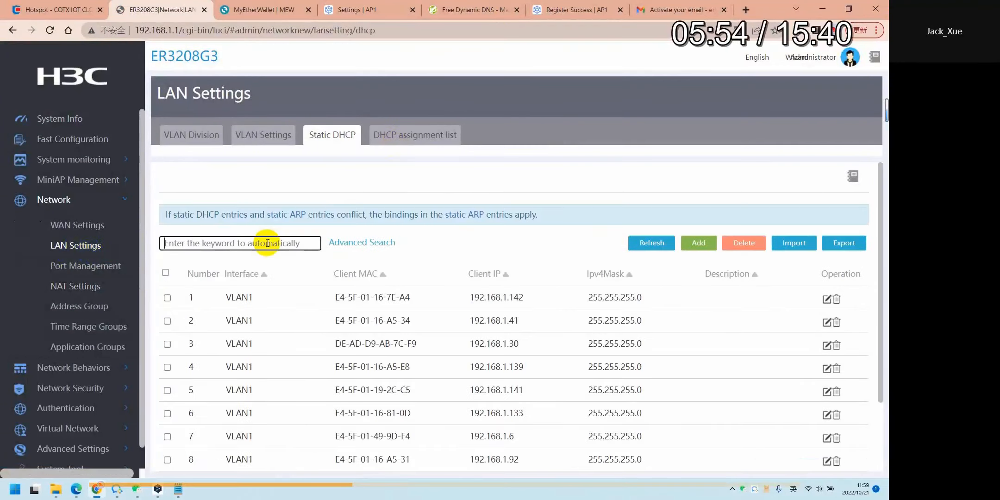
pyautogui.write('192.1')
pyautogui.write('68.1.142')
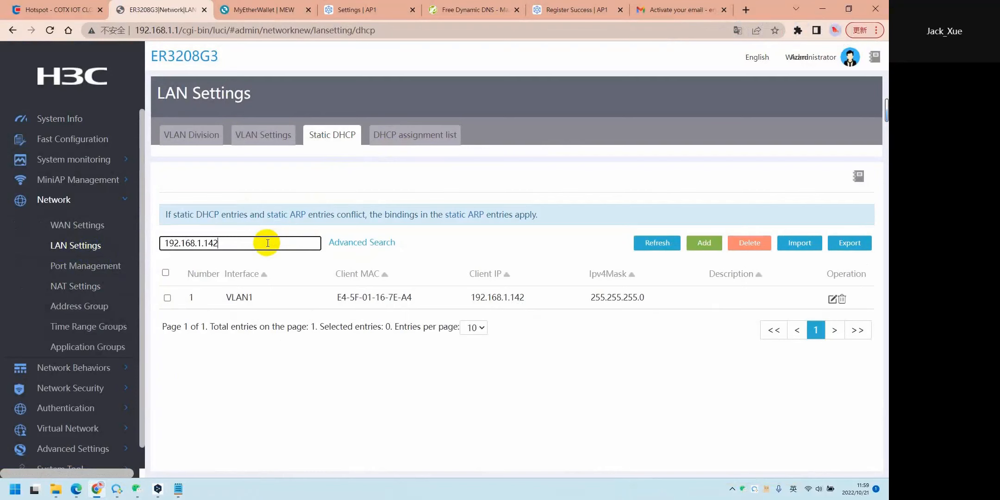
# - Skip the video ahead to the local IP address entry in the router's Add Nat Portmapping form, at 06:30
pyautogui.press('Right')
pyautogui.press('Right')
pyautogui.press('Right')
pyautogui.press('Right')
pyautogui.press('Right')
pyautogui.press('Right')
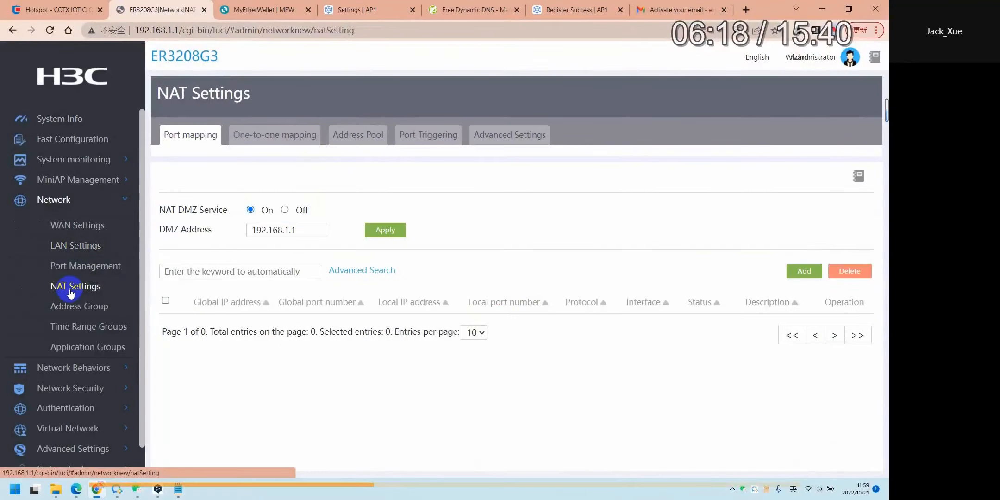
pyautogui.press('Right')
pyautogui.press('Right')
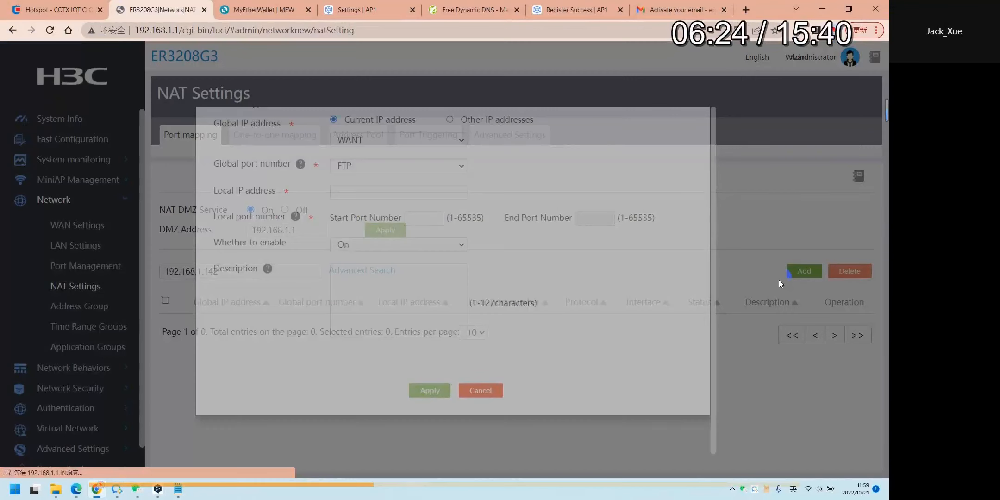
pyautogui.press('Right')
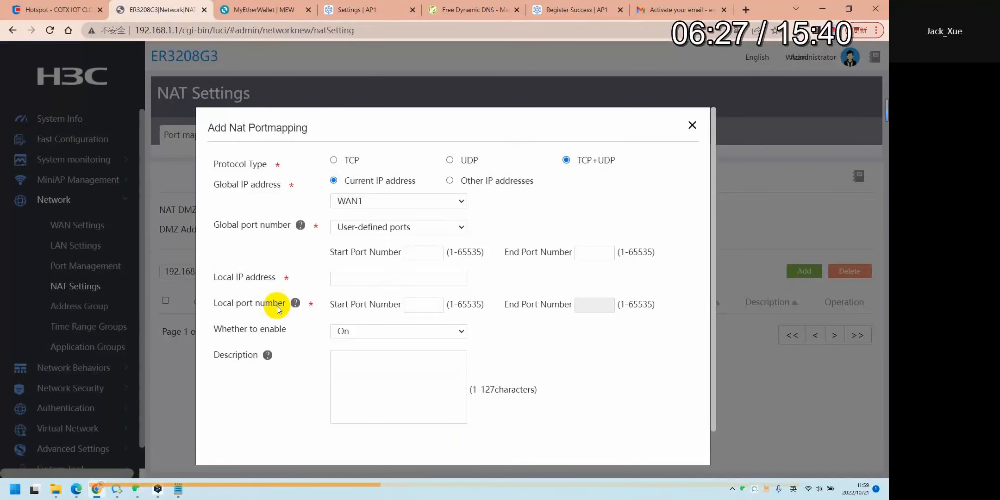
pyautogui.press('Right')
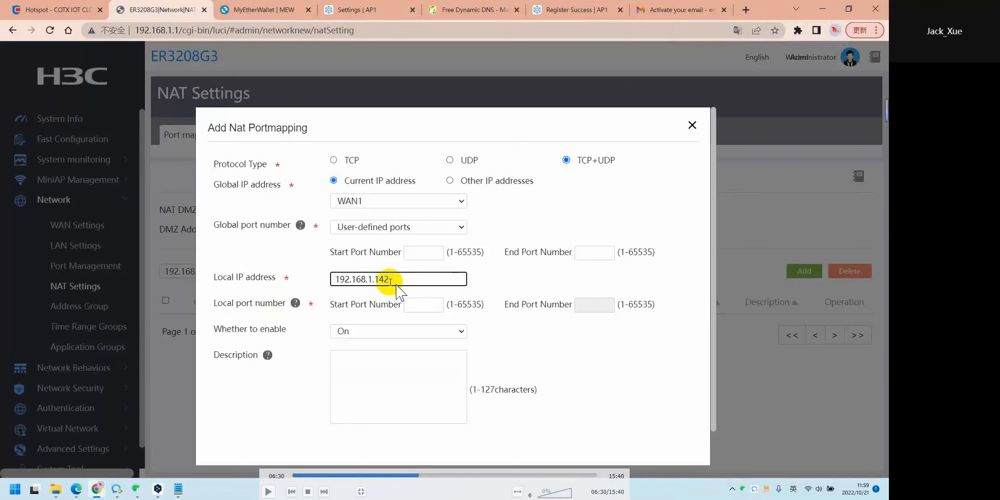
# - Skip the video ahead through the port mapping section where global and local ports are set to 28967
pyautogui.press('Right')
pyautogui.press('Right')
pyautogui.press('Right')
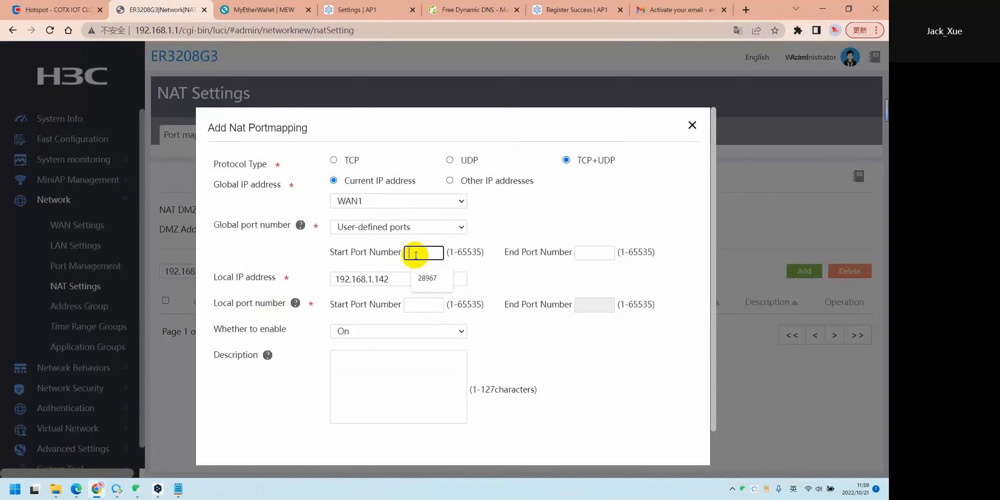
pyautogui.press('Right')
pyautogui.press('Right')
pyautogui.press('Right')
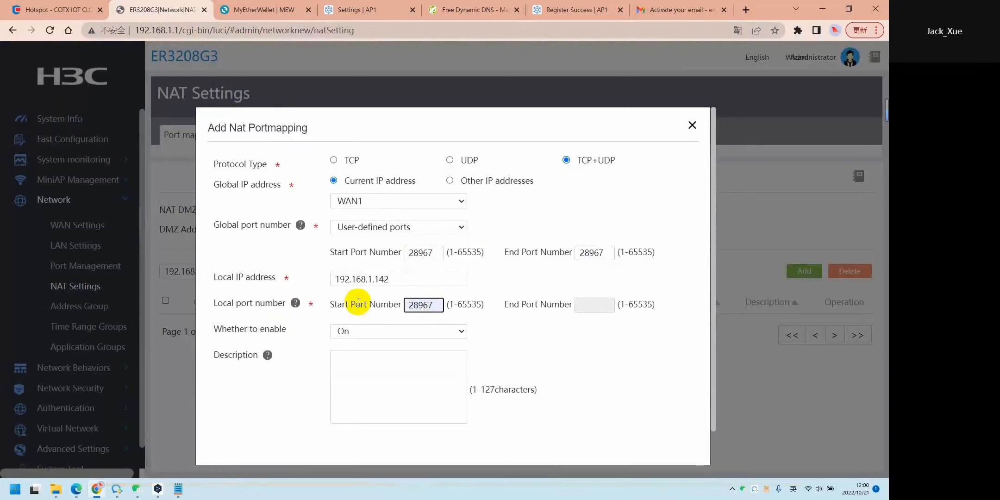
pyautogui.press('Right')
pyautogui.press('Right')
pyautogui.press('Right')
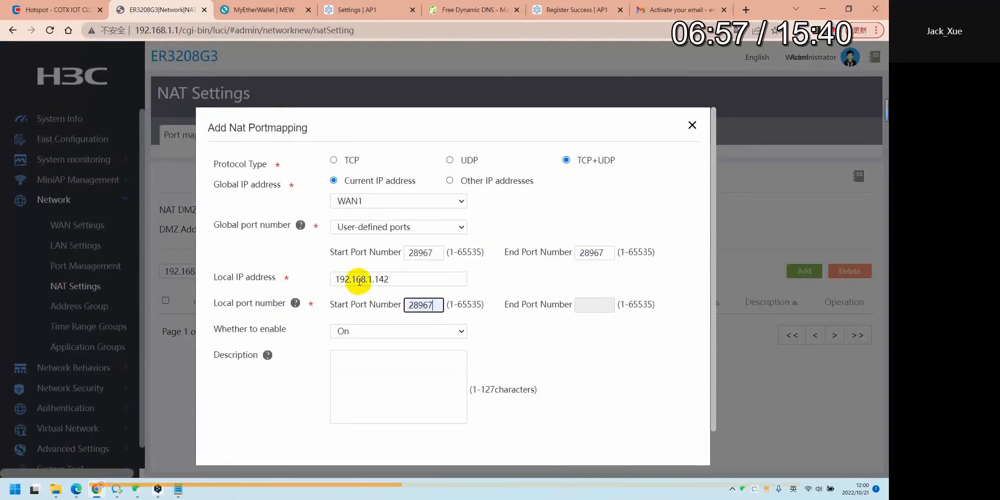
# - Skip the video ahead to 07:15, through the example mapping with local IP 192.168.1.143 and start port 28968
pyautogui.press('Right')
pyautogui.press('Right')
pyautogui.press('Right')
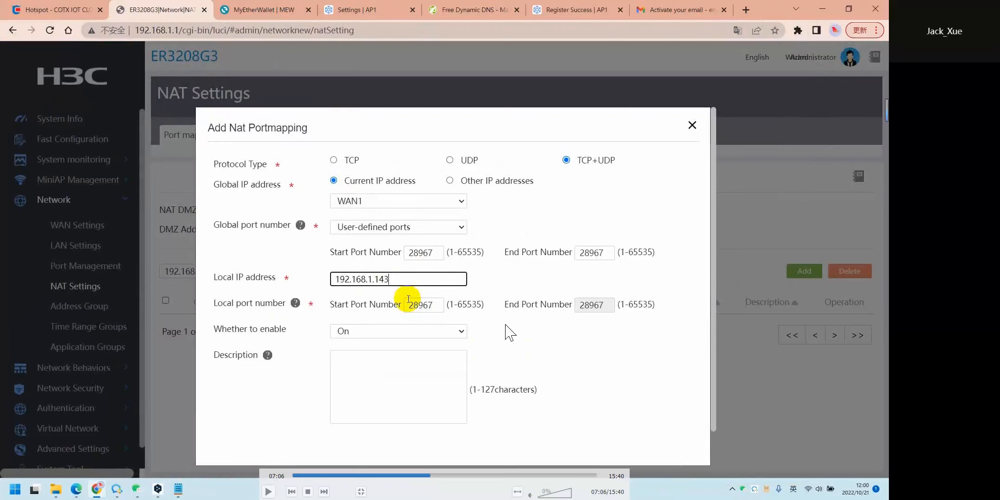
pyautogui.press('Right')
pyautogui.press('Right')
pyautogui.press('Right')
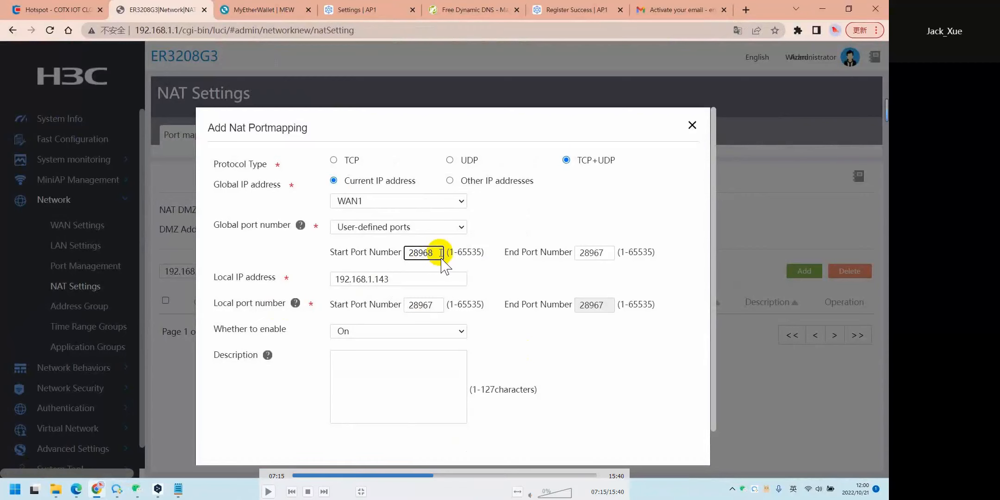
# - Skip the video ahead to 07:33, where the port mapping list is filtered for 192.168.1.142
pyautogui.press('Right')
pyautogui.press('Right')
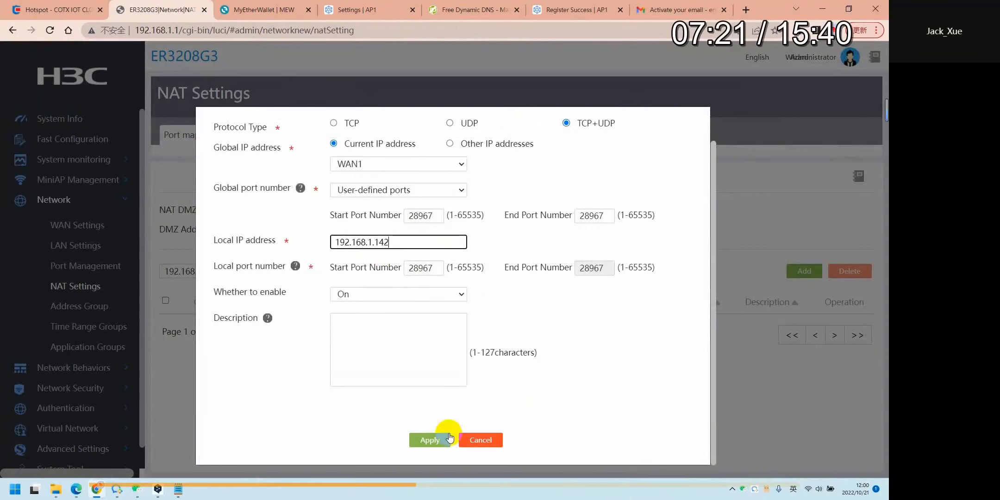
pyautogui.press('Right')
pyautogui.press('Right')
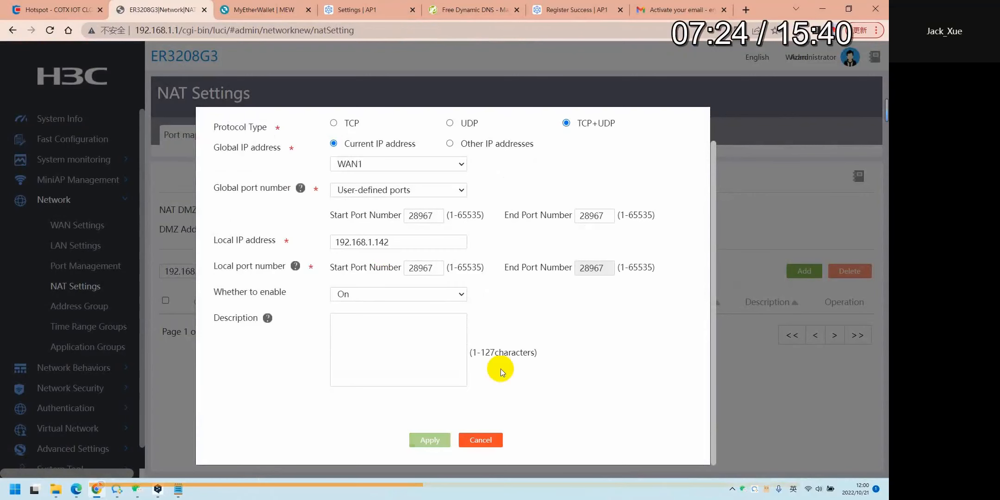
pyautogui.press('Right')
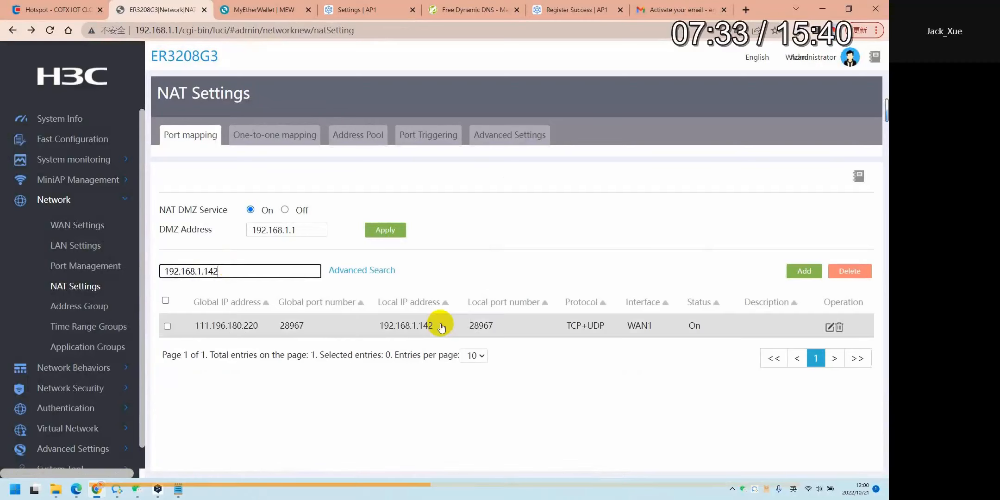
# - Skip the video ahead to 08:00, where the local start port is entered for the 14002 mapping to 192.168.1.142
pyautogui.press('Right')
pyautogui.press('Right')
pyautogui.press('Right')
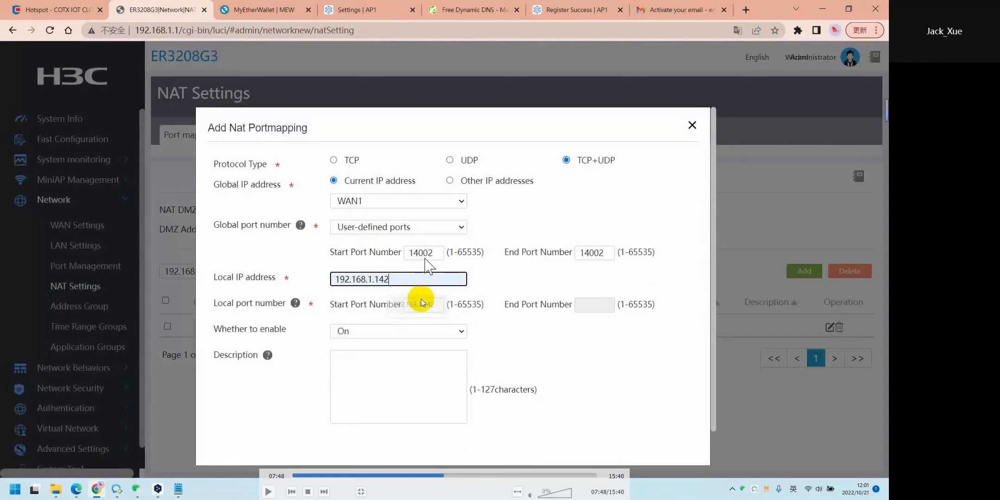
pyautogui.press('Right')
pyautogui.press('Right')
pyautogui.press('Right')
pyautogui.press('Right')
pyautogui.press('Right')
pyautogui.press('Right')
pyautogui.press('Right')
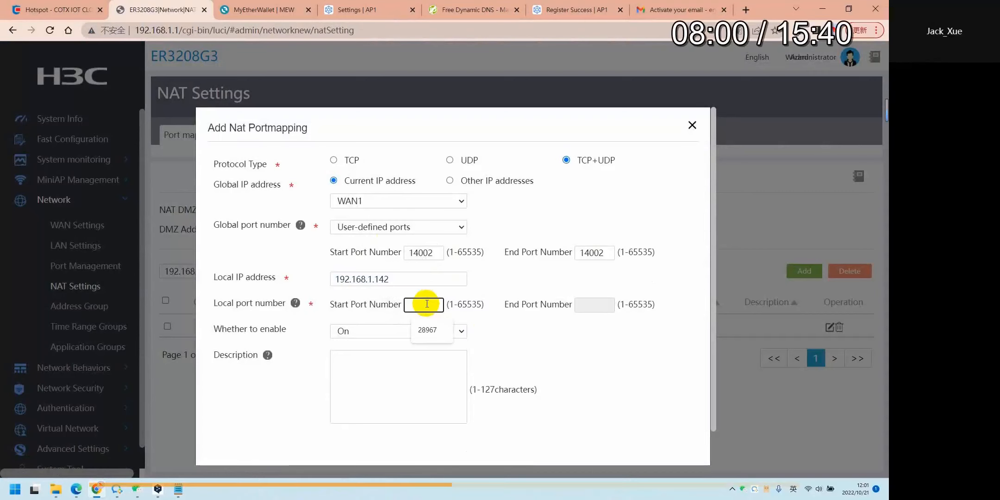
# - Skip the video ahead to 08:33, past the saved 14002 mapping and the port mapping list filtered for 142
pyautogui.press('Right')
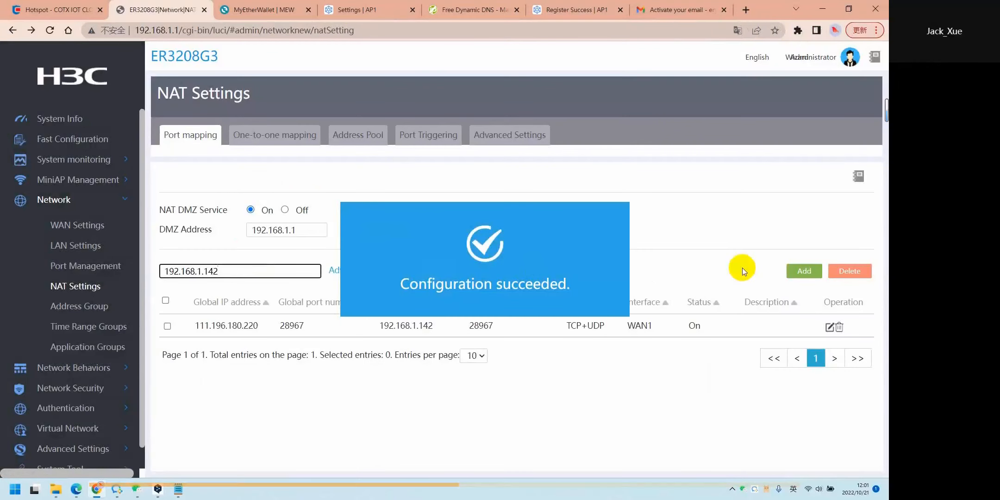
pyautogui.press('Right')
pyautogui.press('Right')
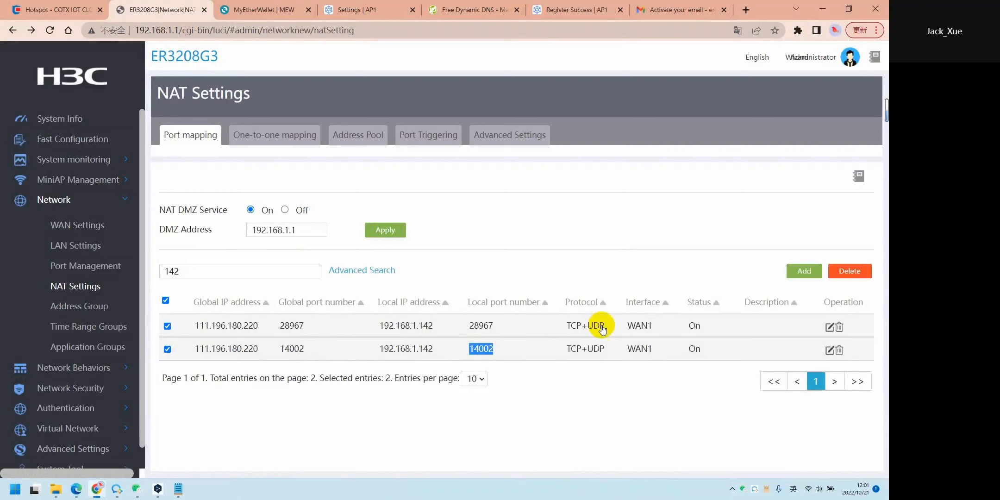
pyautogui.press('Right')
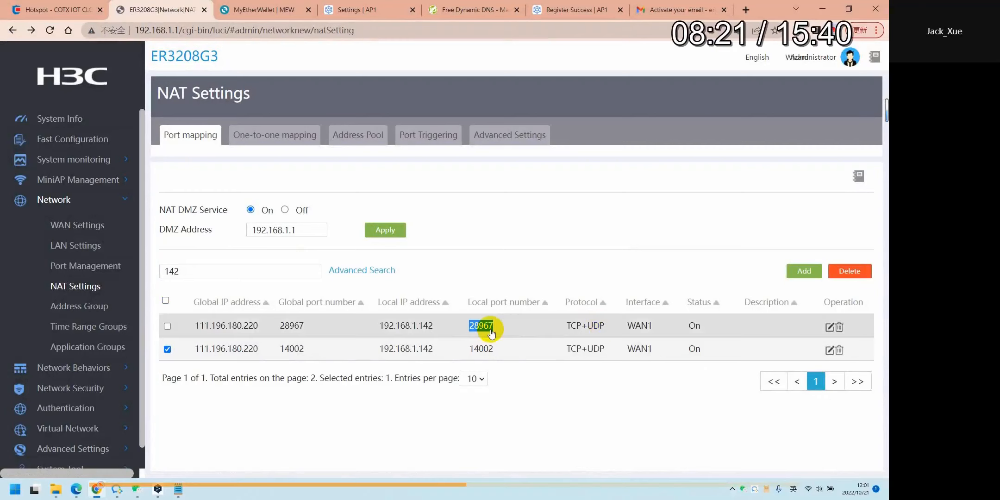
pyautogui.press('Right')
pyautogui.press('Right')
pyautogui.press('Right')
pyautogui.press('Right')
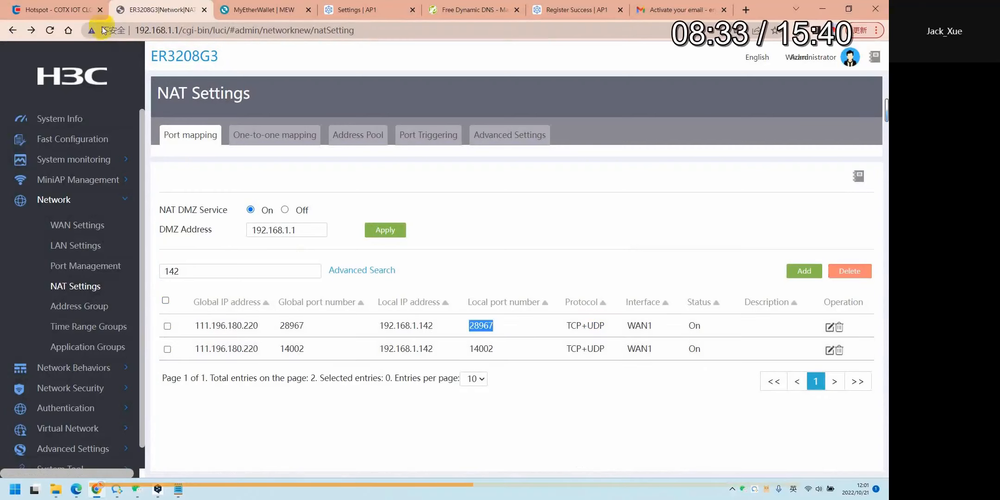
# - Skip the video ahead through the STORJ Port entry of 28967 and the STORJ Wallet field to the MyEtherWallet home page
pyautogui.press('Right')
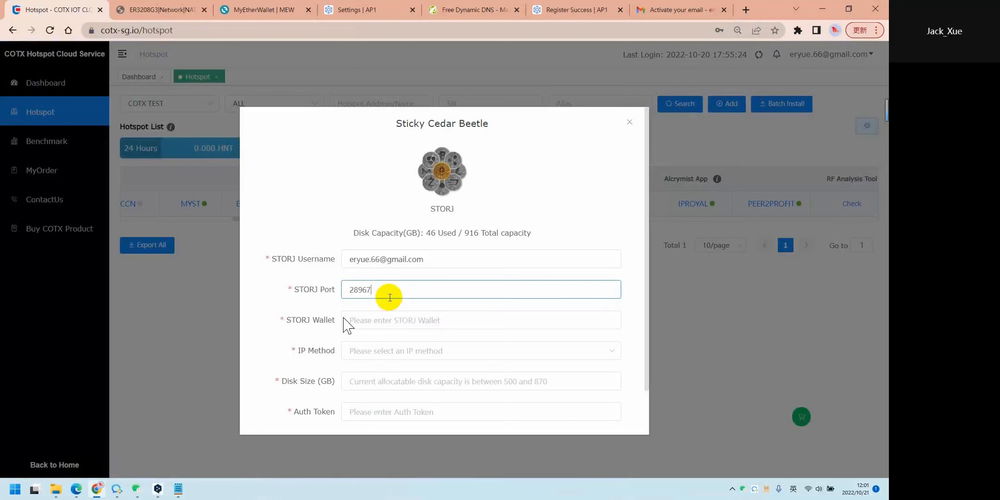
pyautogui.press('Right')
pyautogui.press('Right')
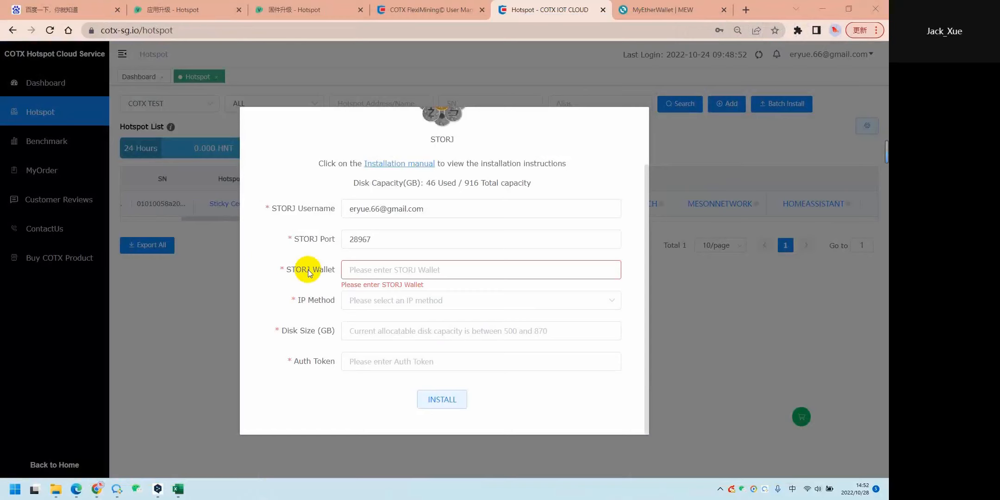
pyautogui.press('Right')
pyautogui.press('Right')
pyautogui.press('Right')
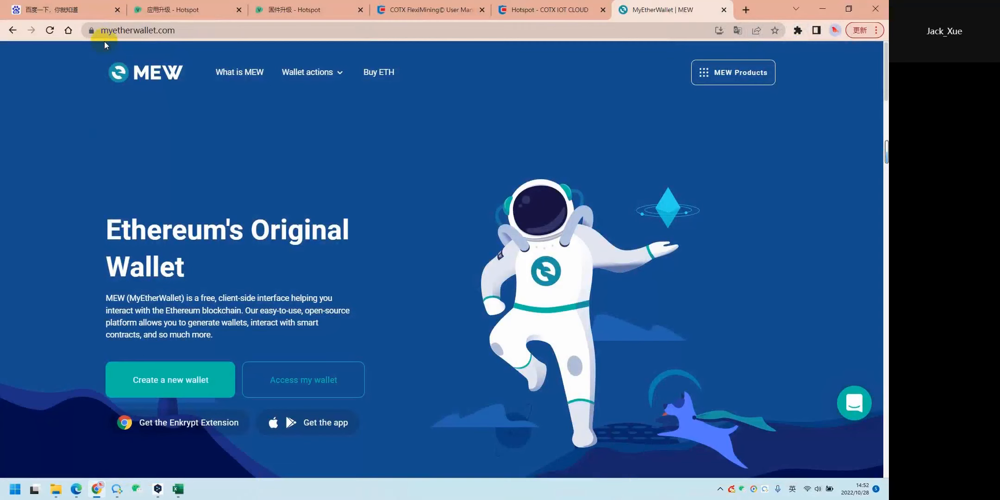
# - Skip the video ahead to 09:15, where the Enkrypt browser extension is shown among the options for creating a new wallet
pyautogui.press('Right')
pyautogui.press('Right')
pyautogui.press('Right')
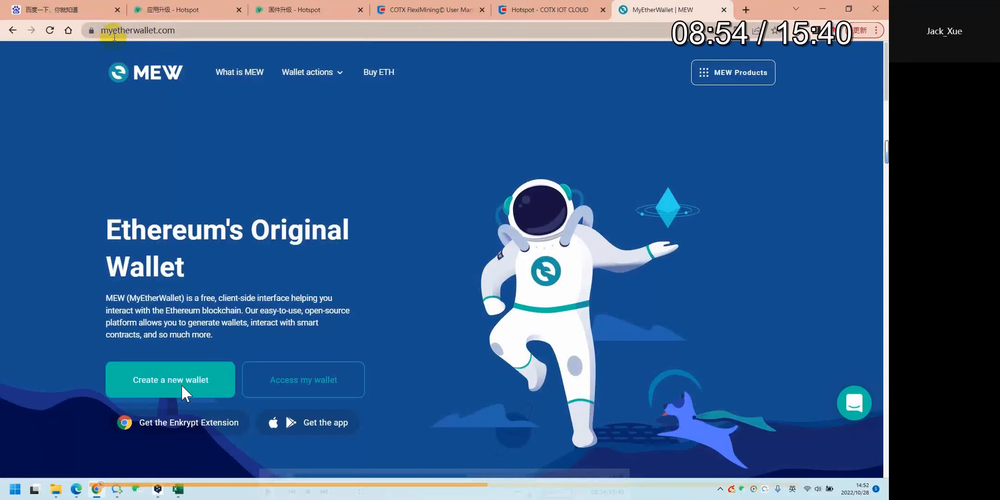
pyautogui.press('Right')
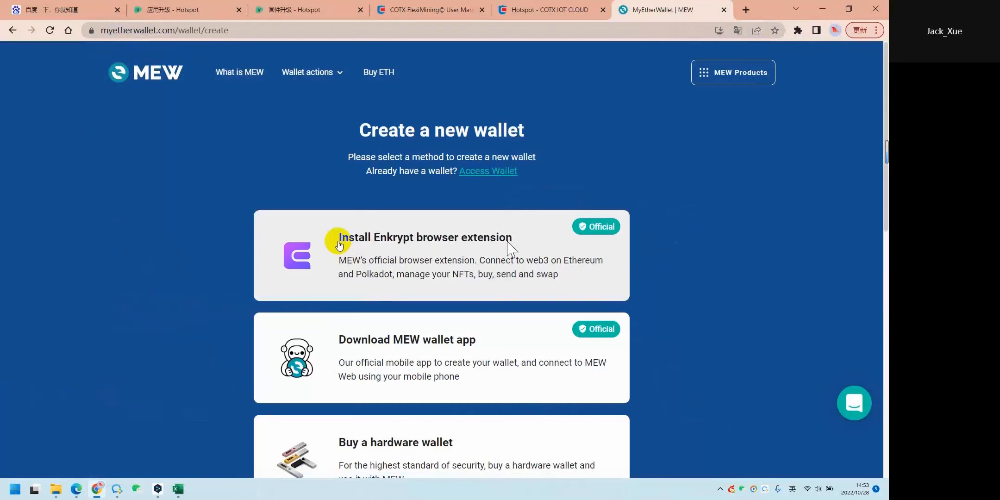
pyautogui.hotkey('shift', 'Right')
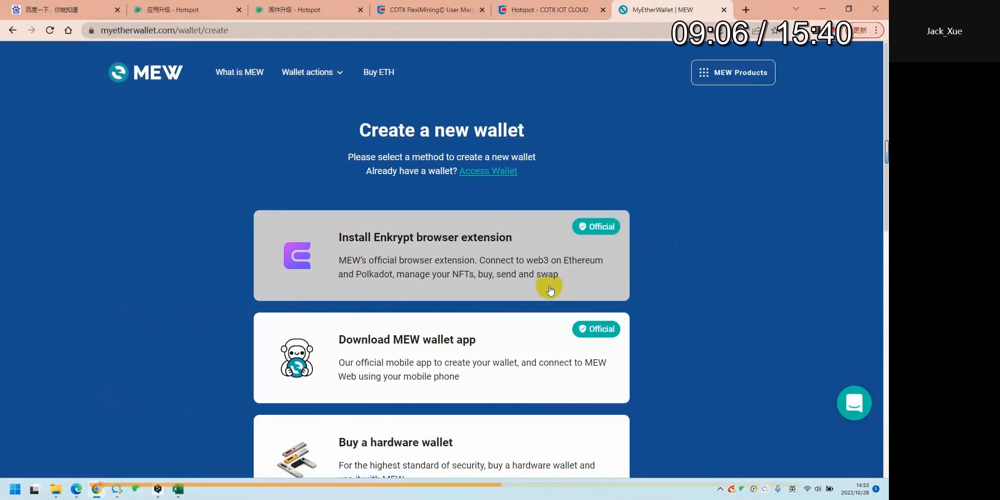
pyautogui.hotkey('shift', 'Right')
pyautogui.hotkey('shift', 'Right')
pyautogui.hotkey('shift', 'Right')
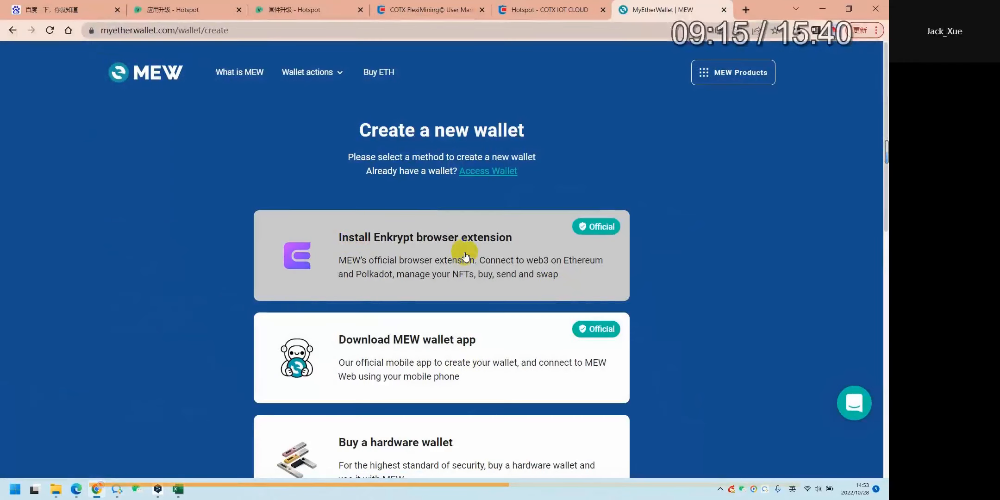
# - Advance to the Enkrypt unlock screen, enter the wallet password and unlock the wallet
pyautogui.hotkey('shift', 'Right')
pyautogui.hotkey('shift', 'Right')
pyautogui.hotkey('shift', 'Right')
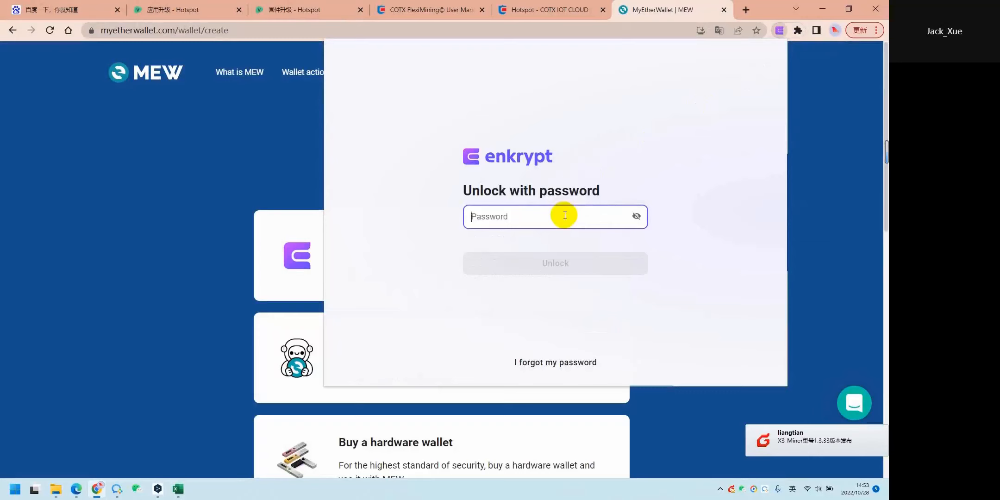
pyautogui.write('**********')
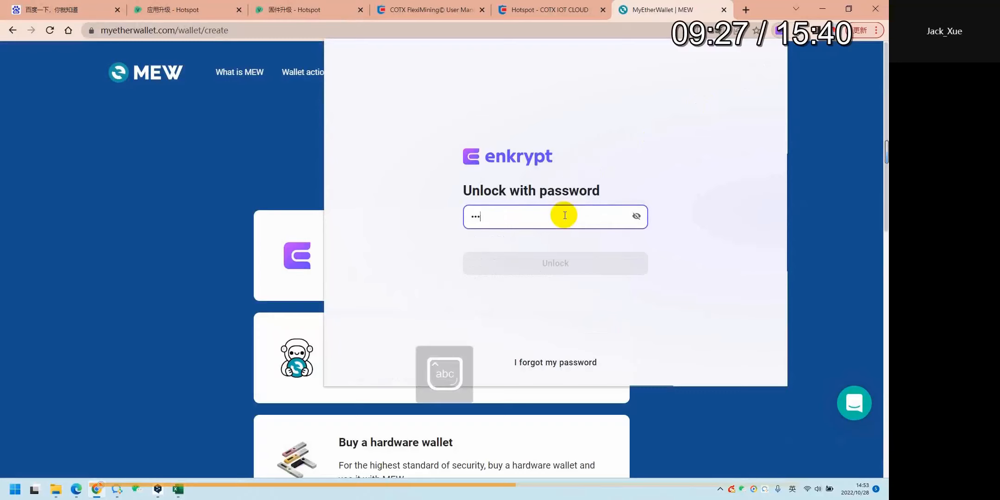
pyautogui.press('Return')
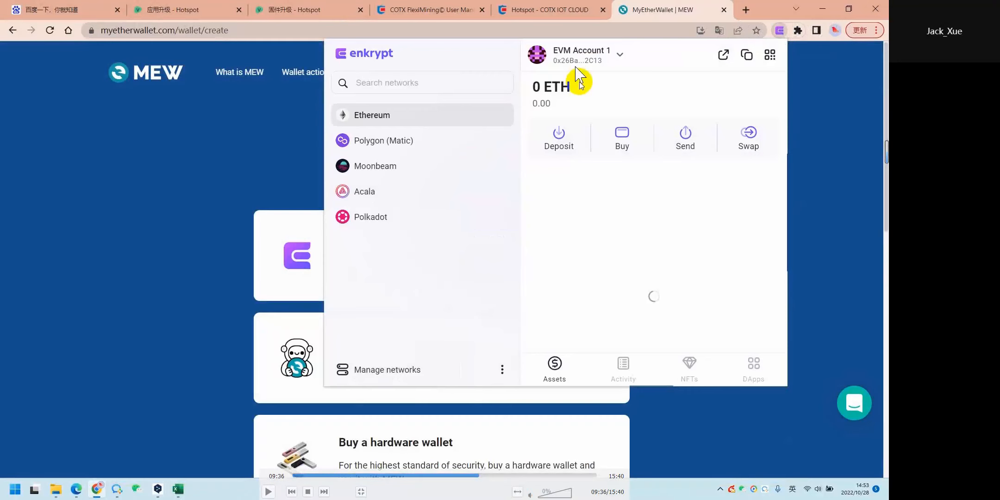
# - Skip the video ahead through the Enkrypt account address section to the filled STORJ Wallet field in the setup form
pyautogui.press('Right')
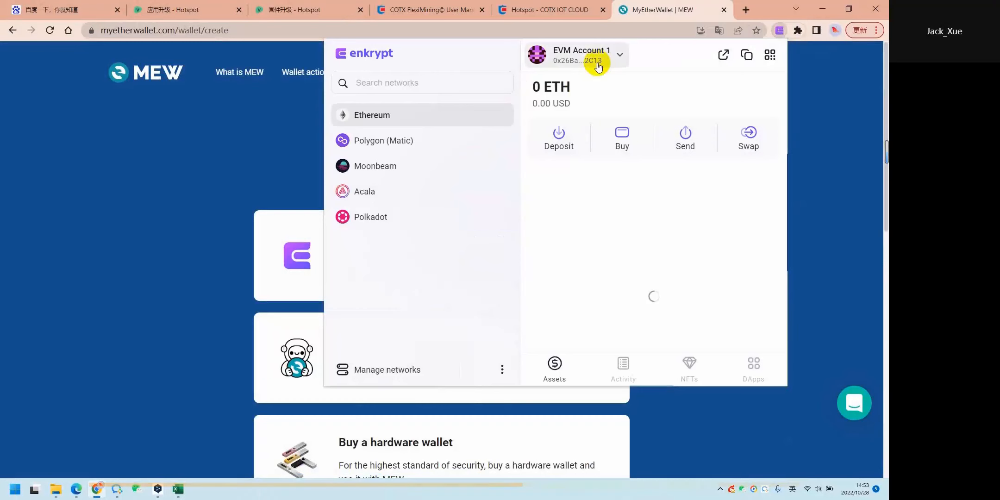
pyautogui.press('Right')
pyautogui.press('Right')
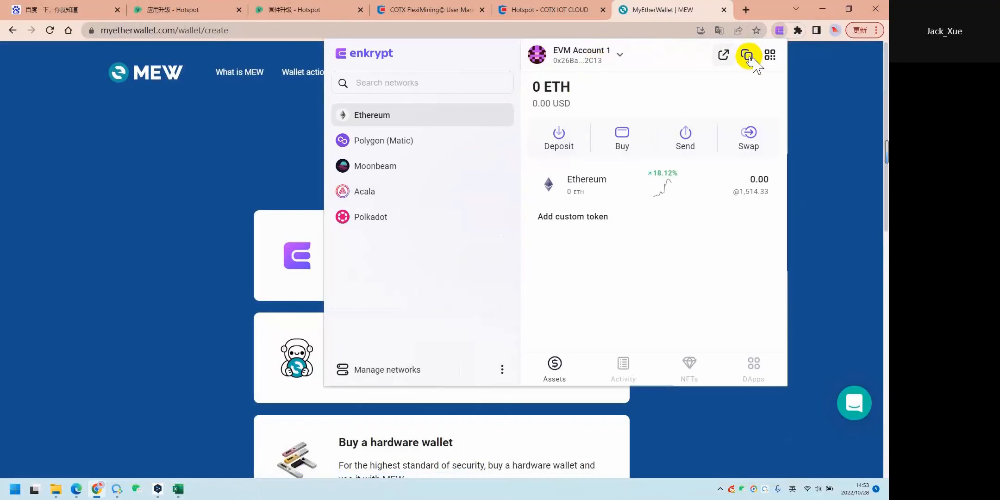
pyautogui.press('Right')
pyautogui.press('Right')
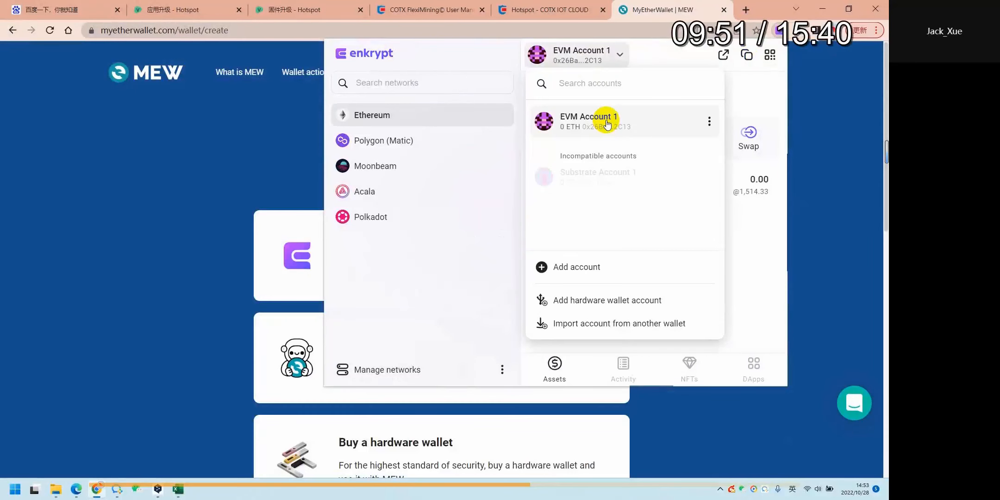
pyautogui.press('Right')
pyautogui.press('Right')
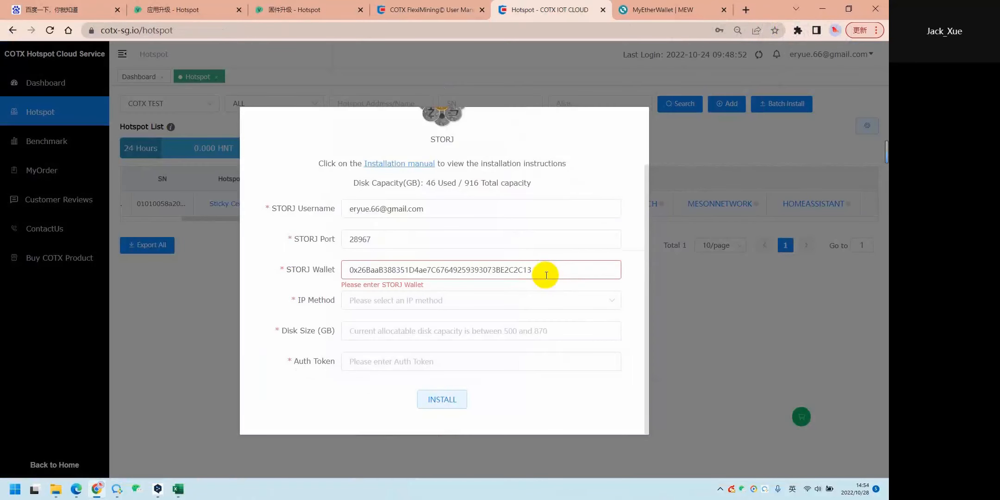
# - Skip the video ahead to 10:27, where the registered hostname is shown in the No-IP hostname list
pyautogui.moveTo(737, 60)
pyautogui.press('Right')
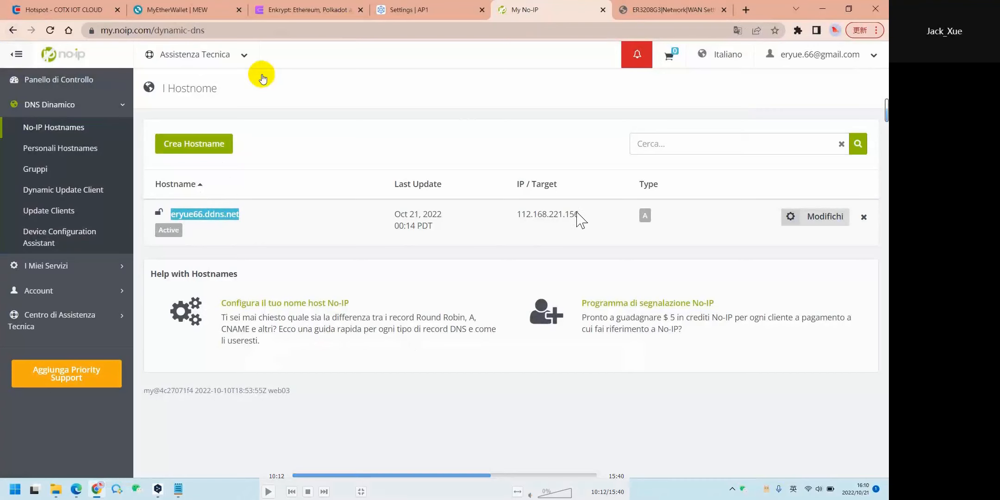
pyautogui.press('Right')
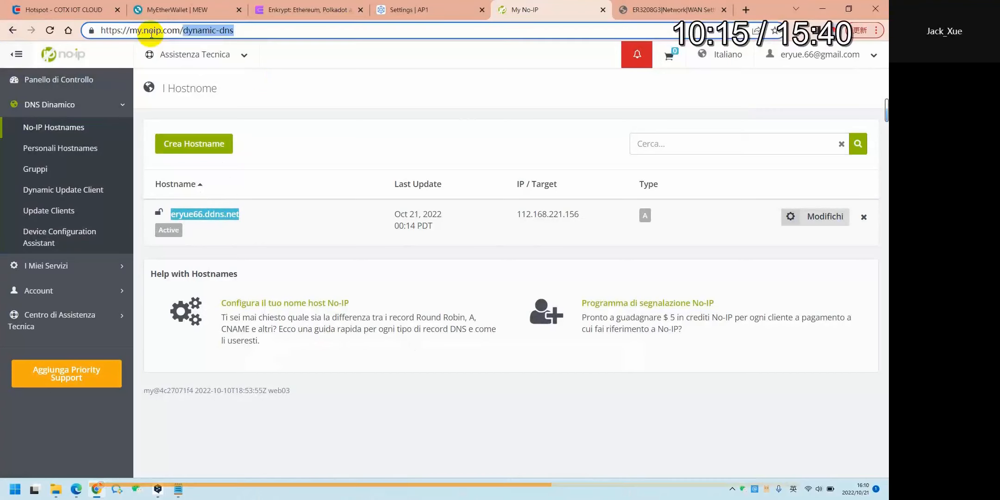
pyautogui.press('Right')
pyautogui.press('Right')
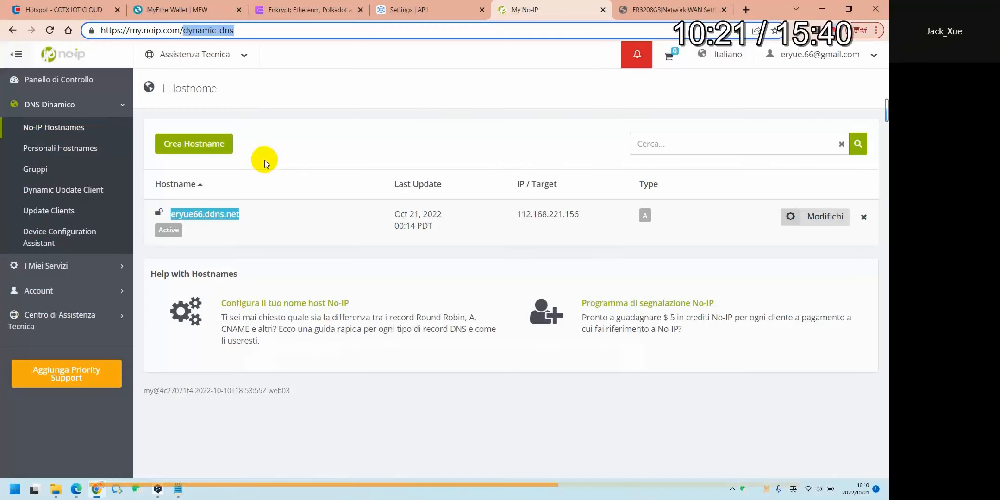
pyautogui.press('Right')
pyautogui.press('Right')
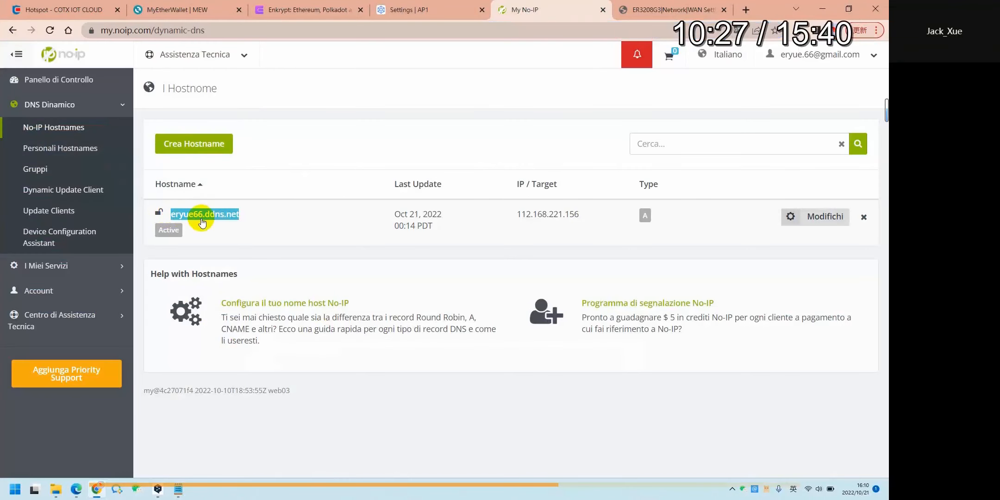
# - Skip the video ahead to the router's WAN Settings page, where the WAN1 IP address is highlighted
pyautogui.press('Right')
pyautogui.press('Right')
pyautogui.press('Right')
pyautogui.press('Right')
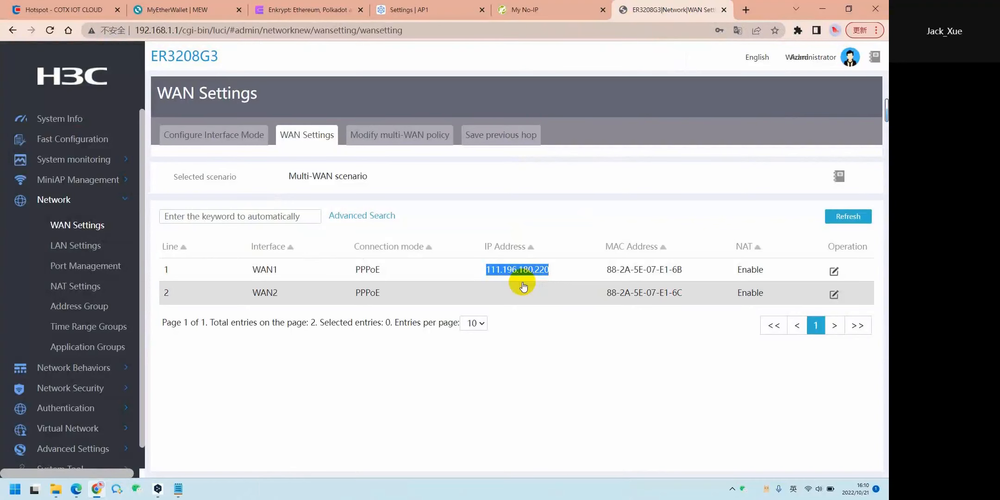
# - Skip the video ahead to 10:54, through the update of the No-IP hostname's IPv4 address to the WAN1 address
pyautogui.hotkey('alt', 'Right')
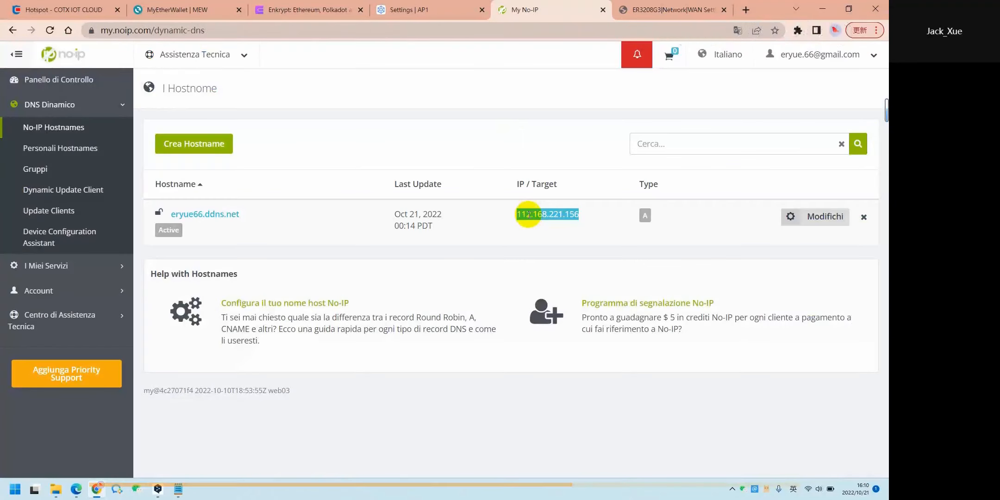
pyautogui.hotkey('alt', 'Right')
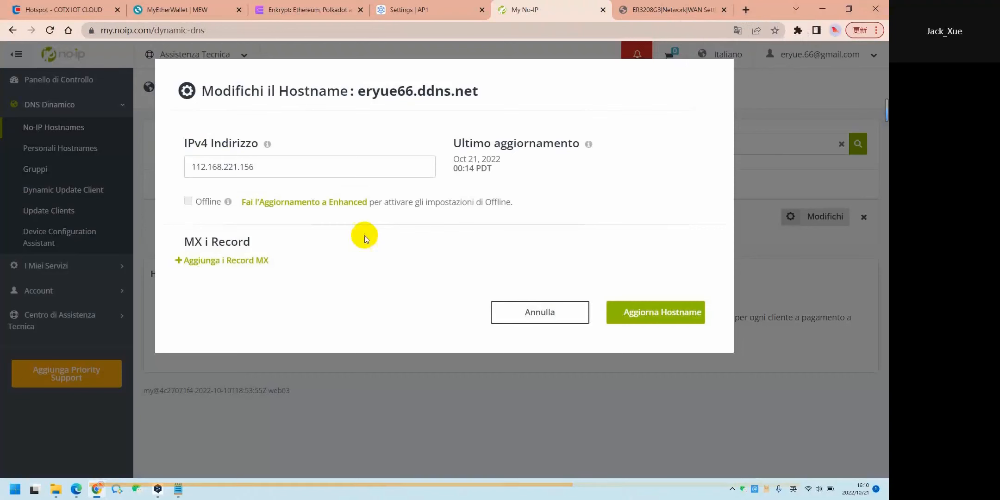
pyautogui.hotkey('alt', 'Right')
pyautogui.hotkey('alt', 'Right')
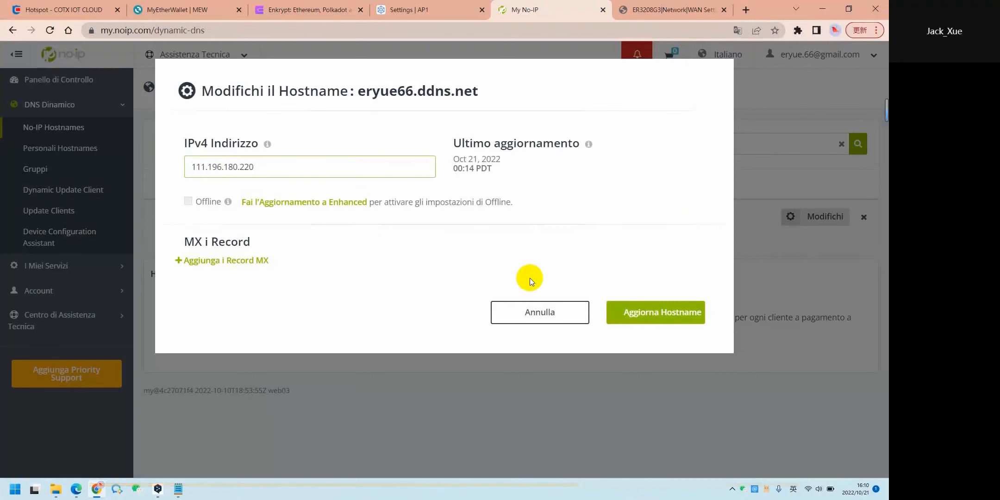
pyautogui.hotkey('alt', 'Right')
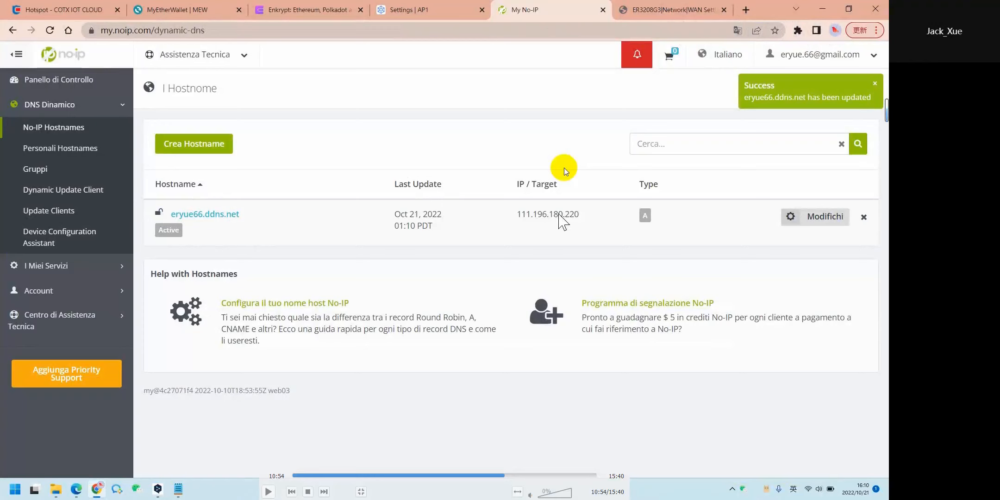
# - Move the video to 11:12, through the STORJ form's NoIP method, username, password and domain entries
pyautogui.press('Right')
pyautogui.press('Right')
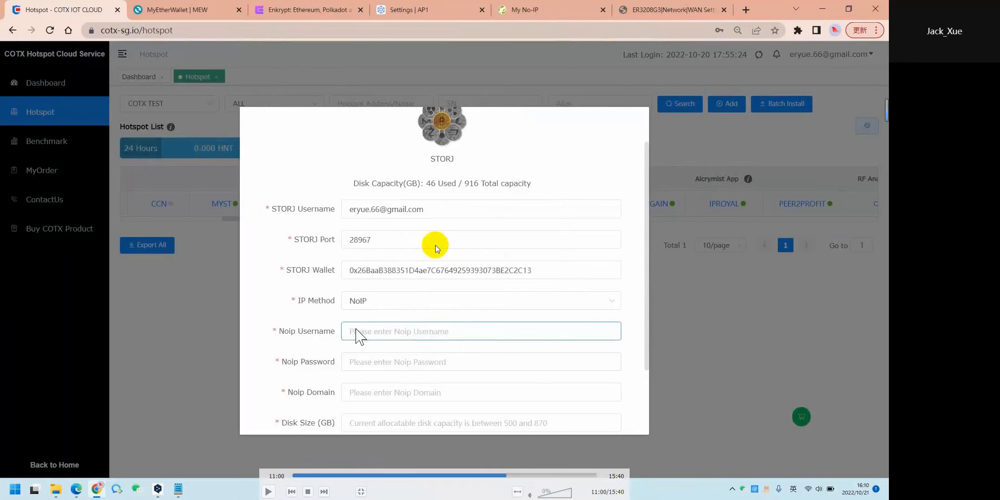
pyautogui.hotkey('shift', 'Right')
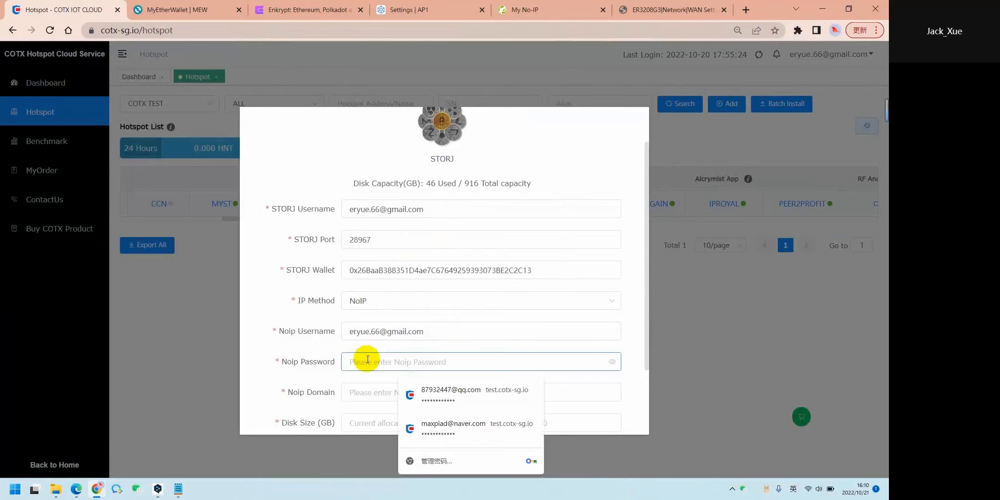
pyautogui.hotkey('shift', 'Right')
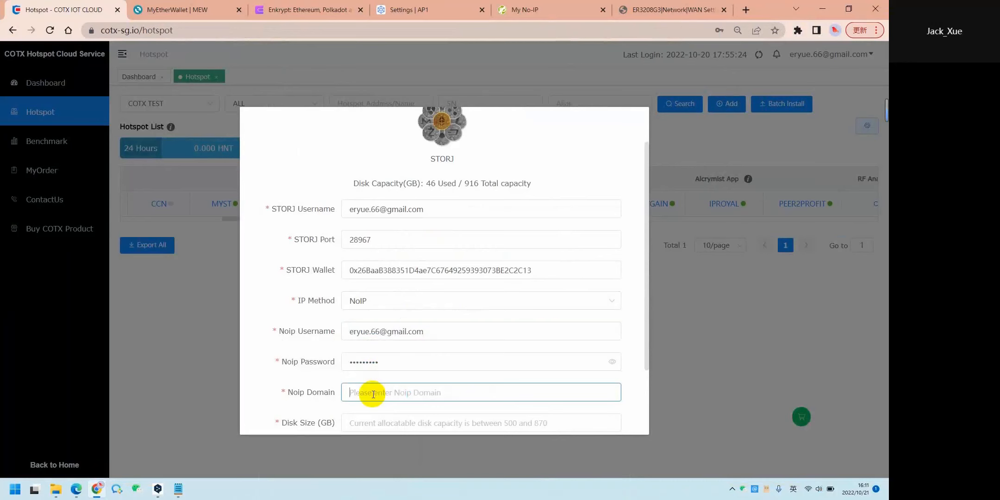
pyautogui.hotkey('shift', 'Right')
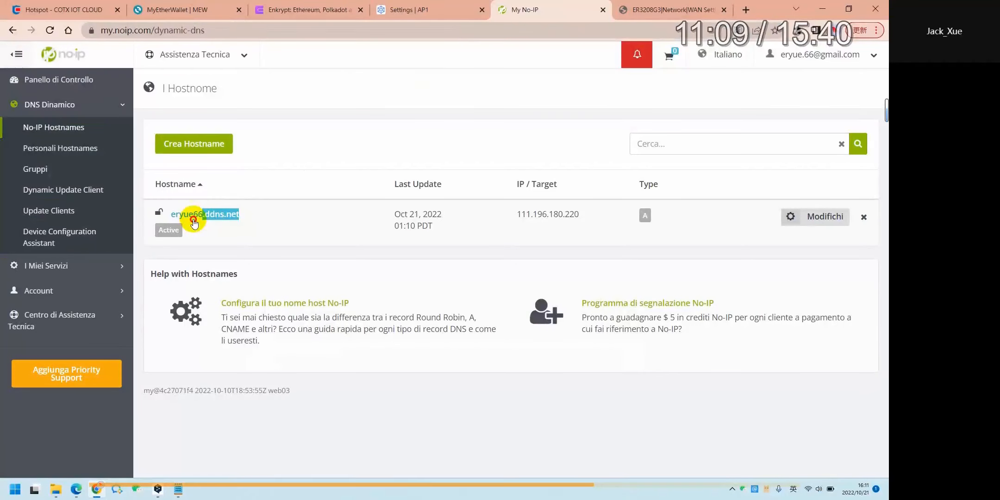
pyautogui.hotkey('shift', 'Right')
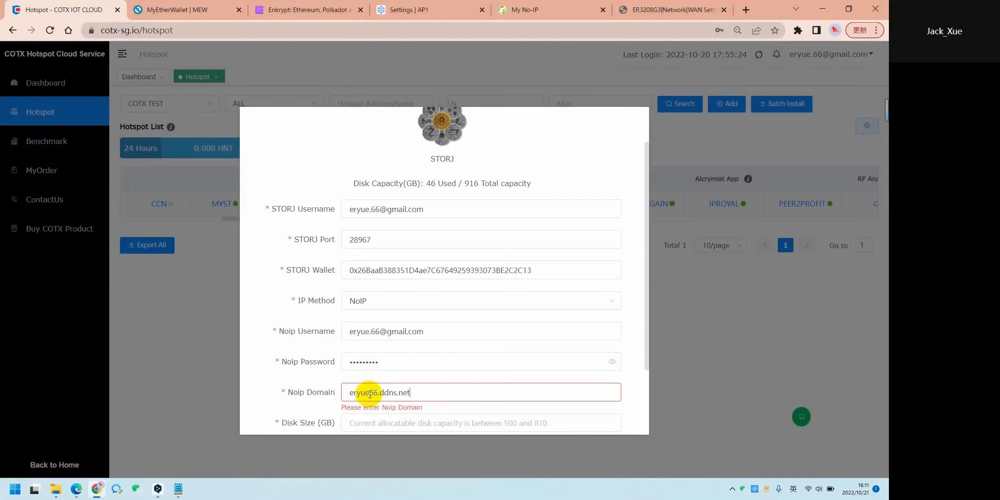
pyautogui.press('Left')
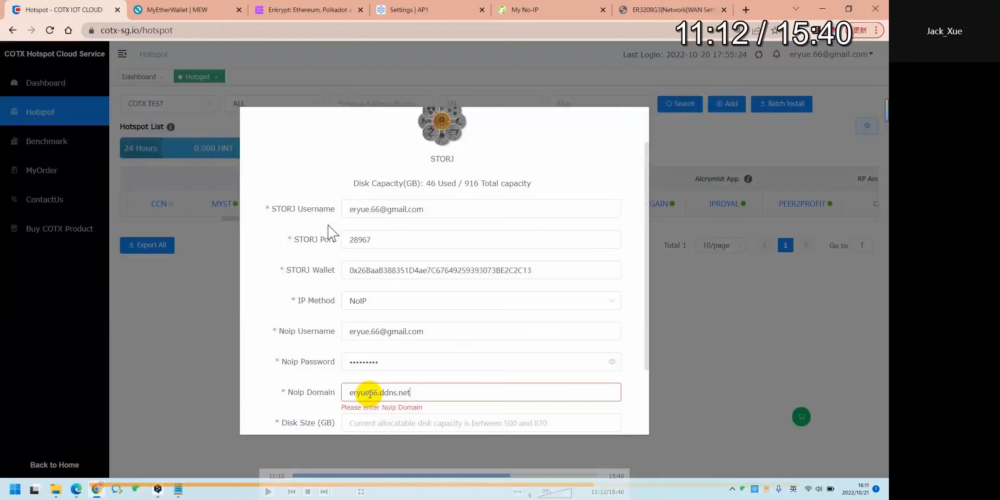
# - Skip the video ahead to 11:21, where the registered hostname and its IP target appear in the No-IP hostname list
pyautogui.press('Right')
pyautogui.press('Right')
pyautogui.press('Right')
pyautogui.press('Right')
pyautogui.press('Right')
pyautogui.press('Right')
pyautogui.press('Right')
pyautogui.press('Right')
pyautogui.press('Right')
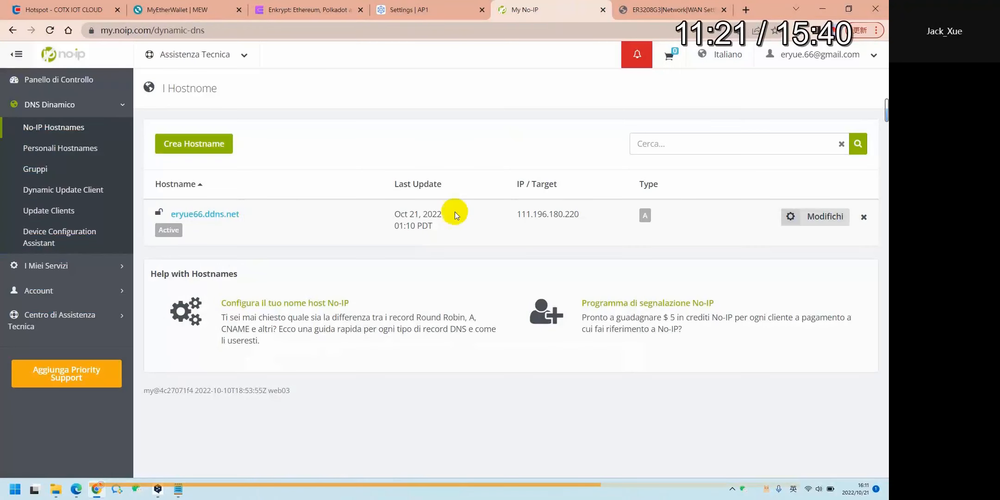
# - Skip the video ahead to 11:45, where the IP Method label is highlighted in the STORJ form
pyautogui.press('Right')
pyautogui.press('Right')
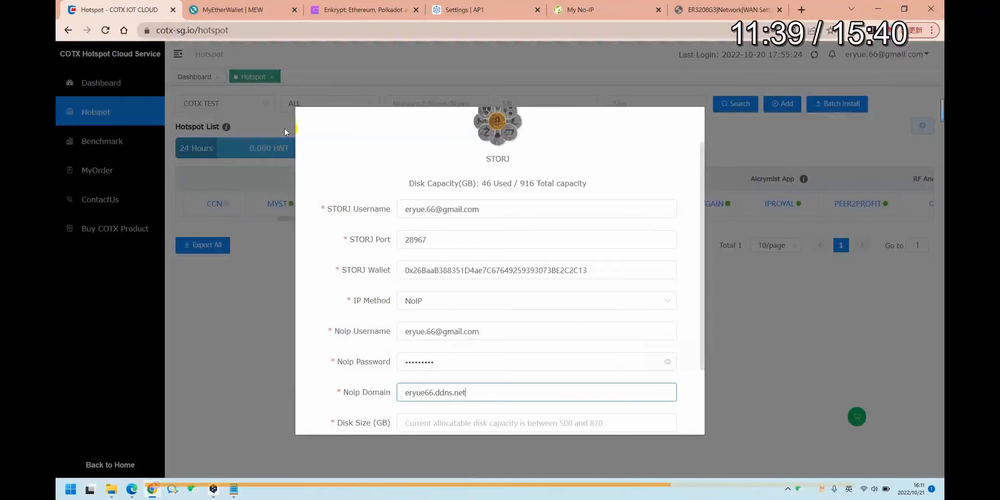
pyautogui.press('Right')
pyautogui.press('Right')
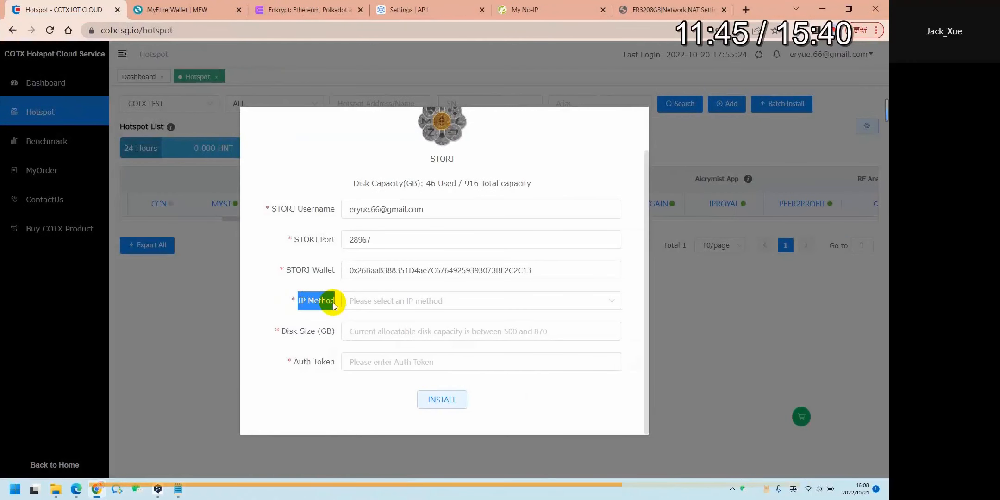
# - Advance the video to 11:57, through the Static IP and NoIP choices for the IP Method
pyautogui.press('Right')
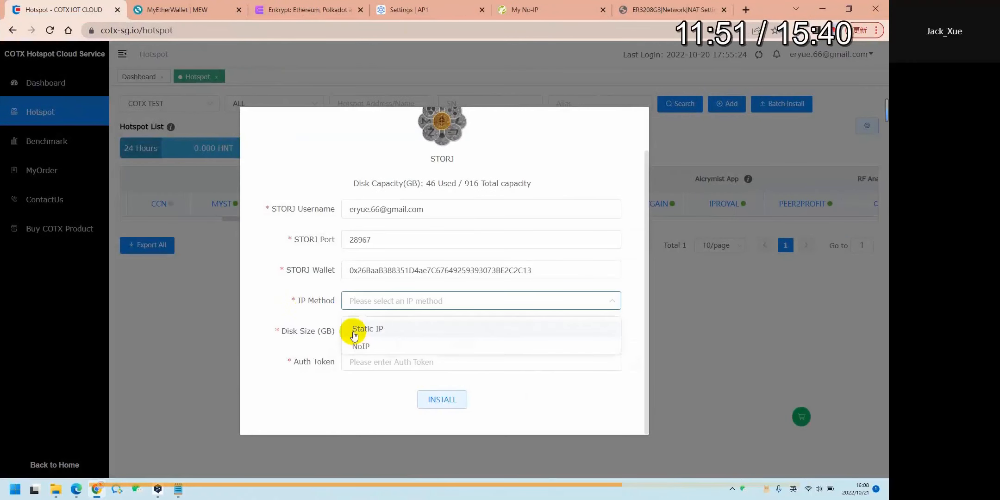
pyautogui.press('Right')
pyautogui.press('Right')
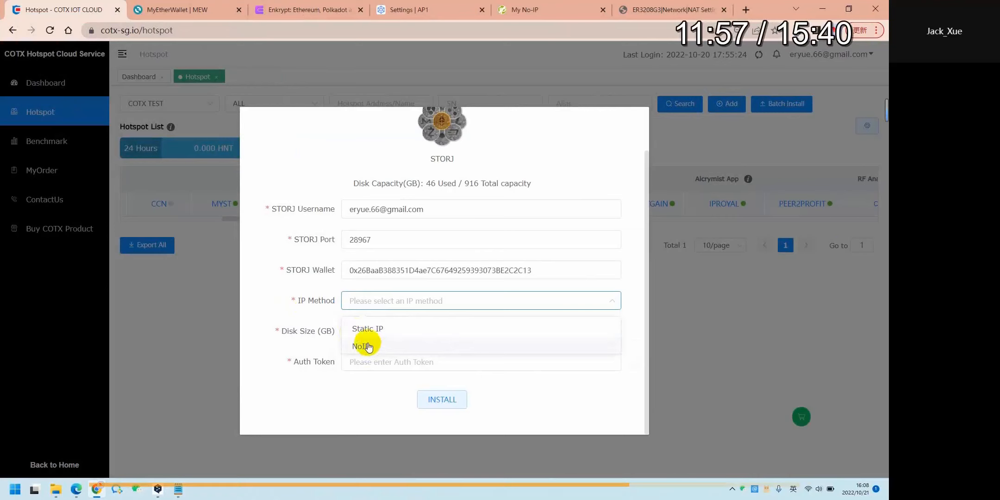
# - Skip the video ahead to 12:12, where Static IP is chosen as the STORJ form's IP Method
pyautogui.press('Right')
pyautogui.press('Right')
pyautogui.press('Right')
pyautogui.press('Right')
pyautogui.press('Right')
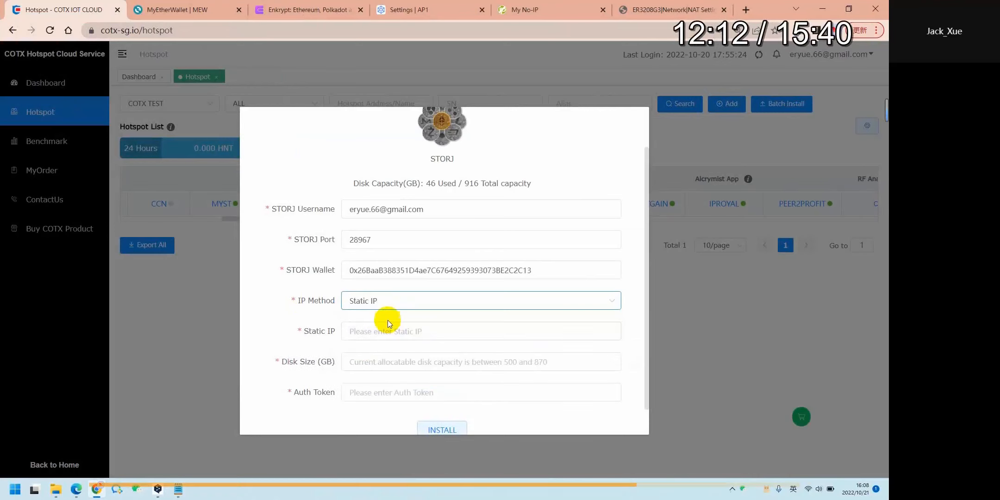
# - Skip the video ahead to the section where the STORJ form's empty Static IP field is pointed out
pyautogui.press('Right')
pyautogui.press('Right')
pyautogui.press('Right')
pyautogui.press('Right')
pyautogui.press('Right')
pyautogui.press('Right')
pyautogui.press('Right')
pyautogui.press('Right')
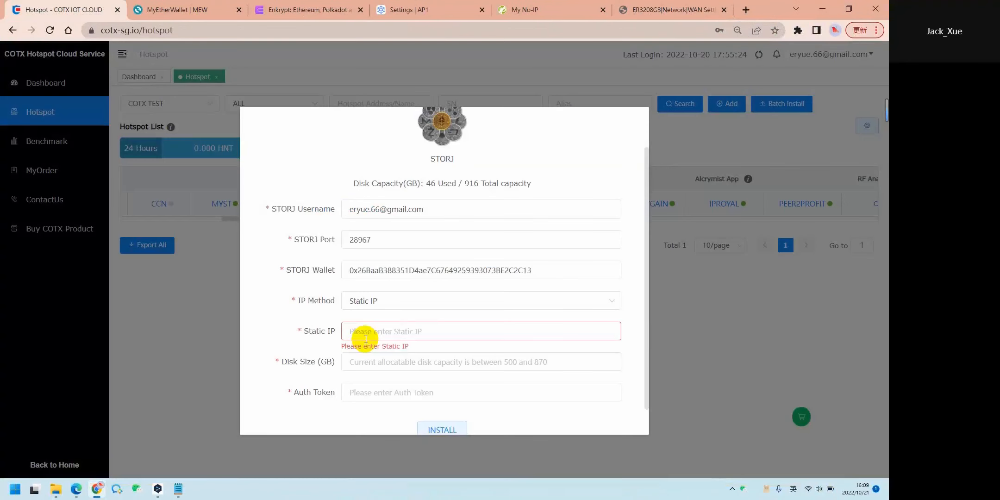
# - Step the video back to the router's WAN1 IP address and forward again to 12:39, at the filled-in NoIP form
pyautogui.press('Left')
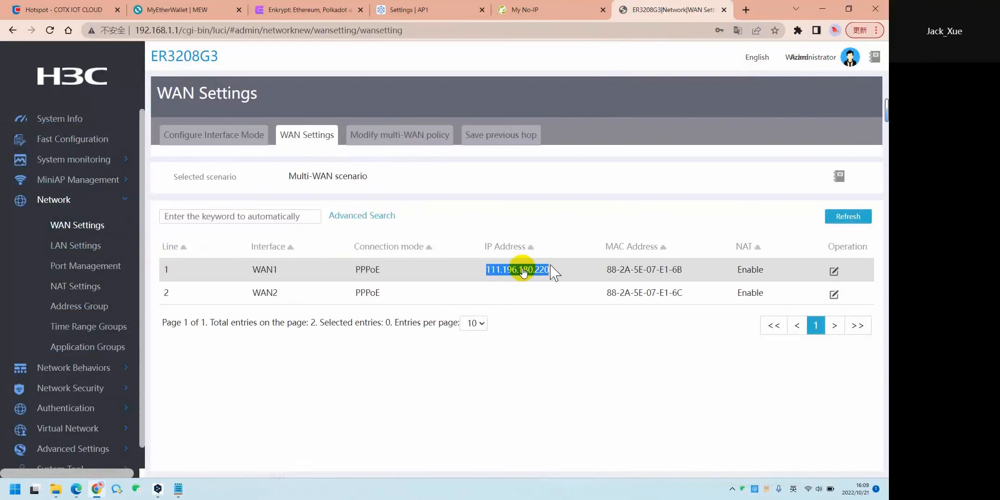
pyautogui.press('Right')
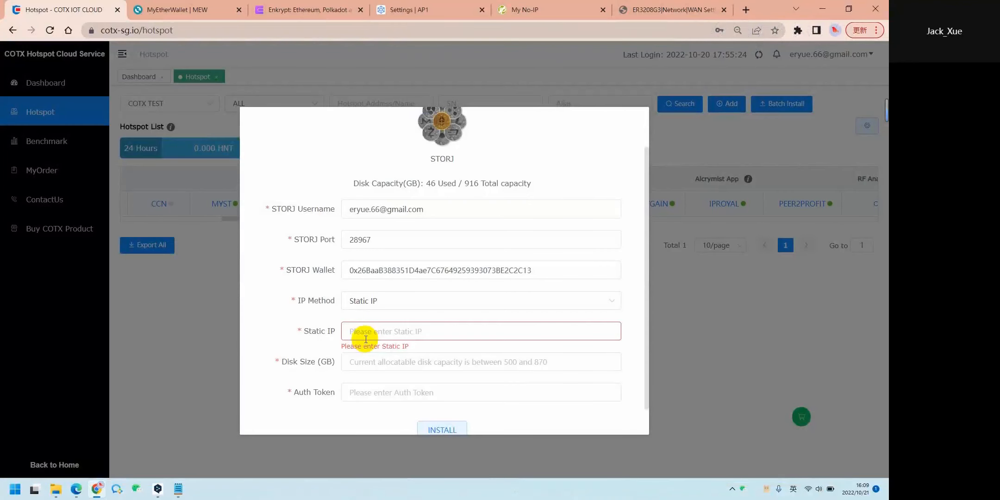
pyautogui.press('Right')
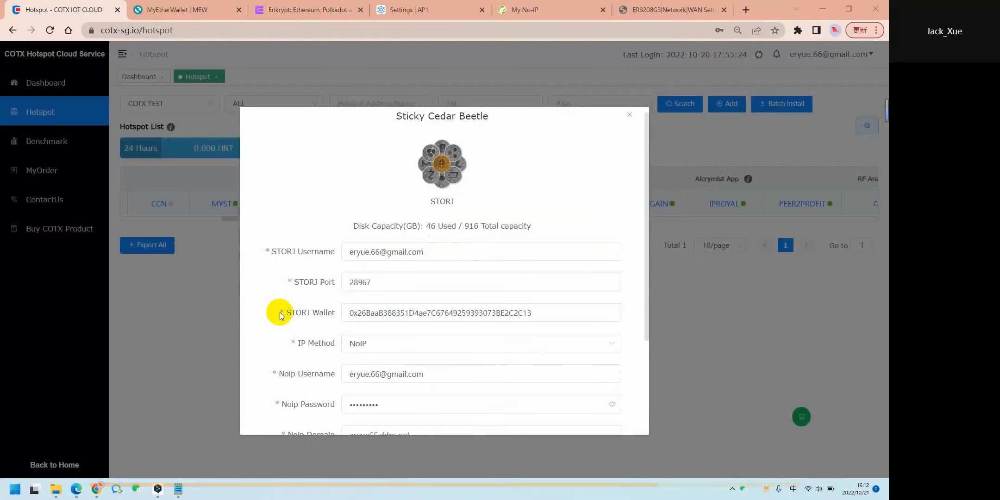
# - Review the Disk Size section of the video, stepping back to the disk capacity figures at 12:45 and forward again
pyautogui.moveTo(598, 208)
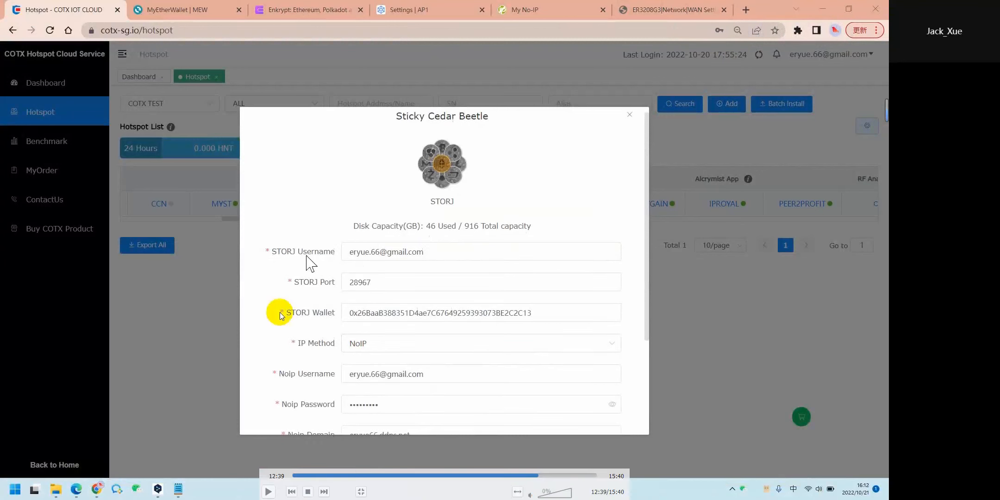
pyautogui.scroll(-3, 317, 360)
pyautogui.click(533, 336)
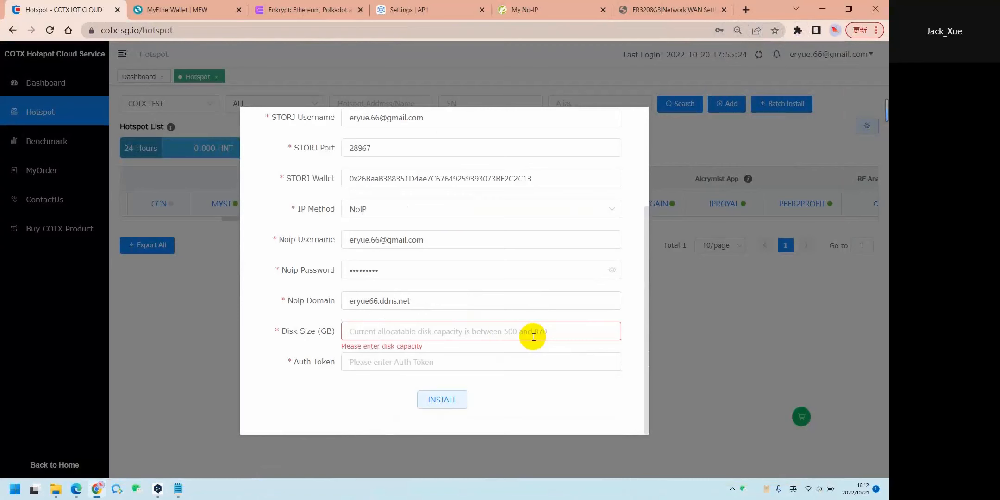
pyautogui.press('Left')
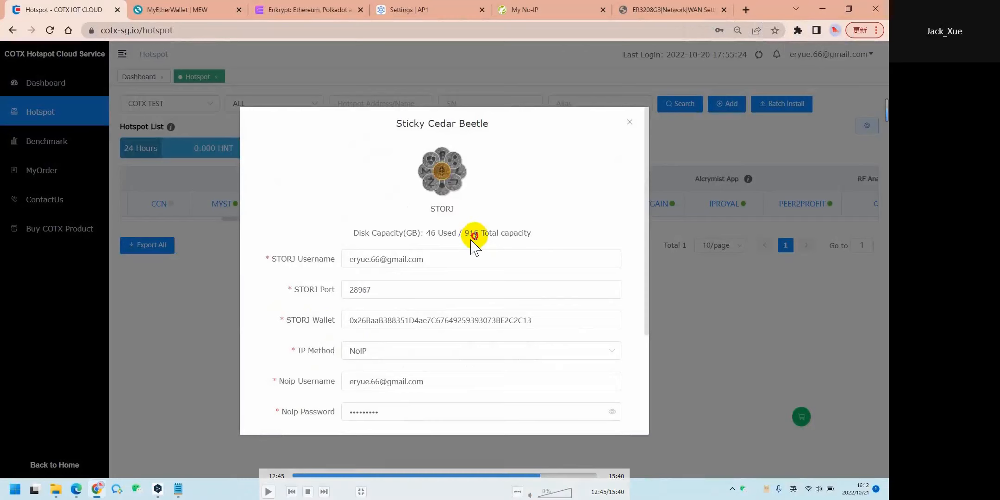
pyautogui.press('Right')
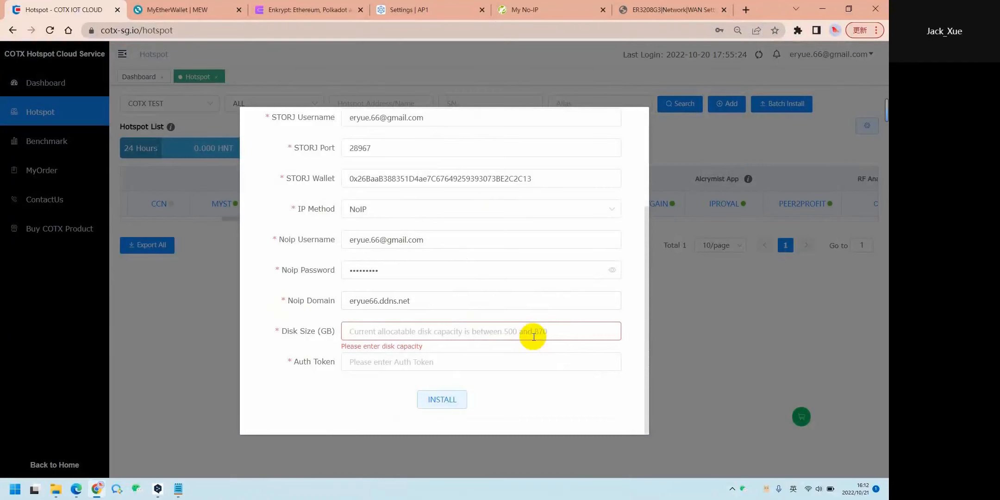
# - Advance the video past 12:51, through the 800 GB Disk Size entry to the Auth Token field
pyautogui.hotkey('shift', 'Right')
pyautogui.hotkey('shift', 'Right')
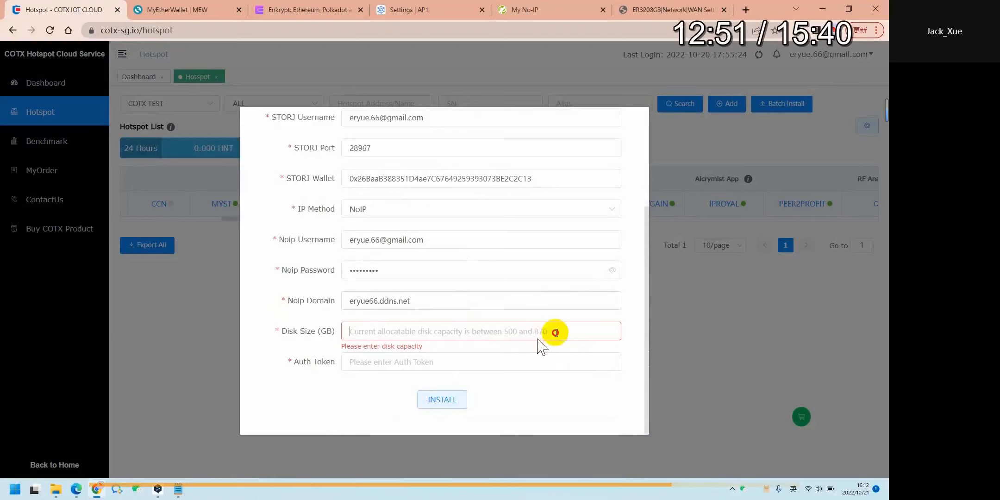
pyautogui.hotkey('shift', 'Right')
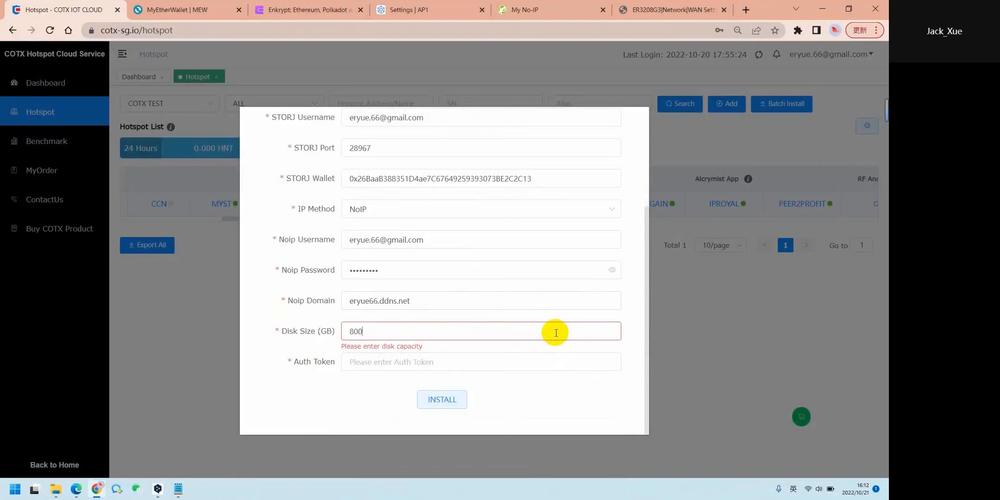
pyautogui.press('Right')
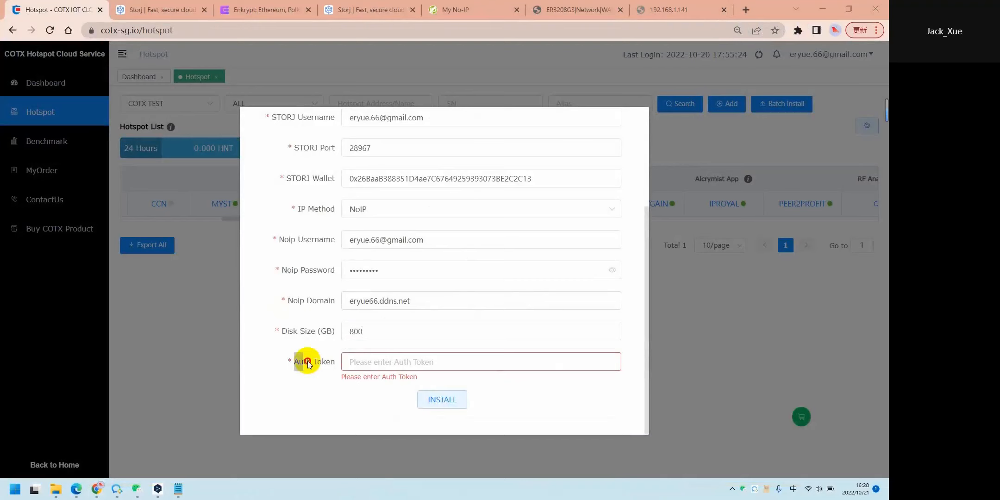
# - Move the video through the storj.io Partners section at 13:09 to the Host a Node auth token page at 13:16
pyautogui.press('Left')
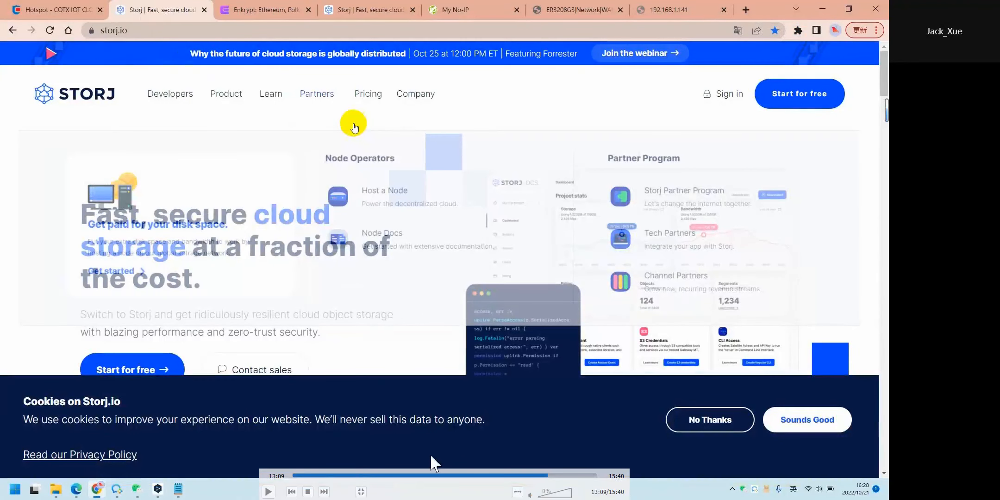
pyautogui.click(269, 489)
pyautogui.click(269, 488)
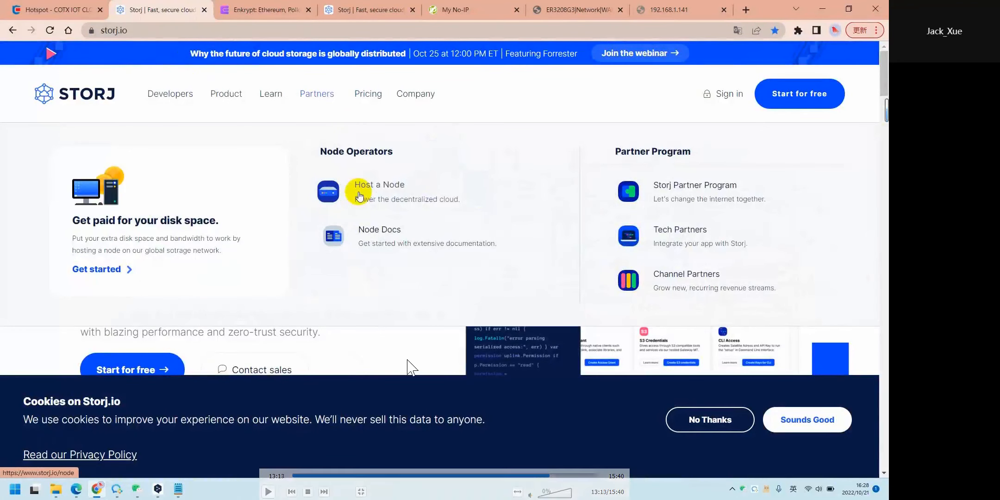
pyautogui.hotkey('shift', 'Right')
pyautogui.hotkey('shift', 'Right')
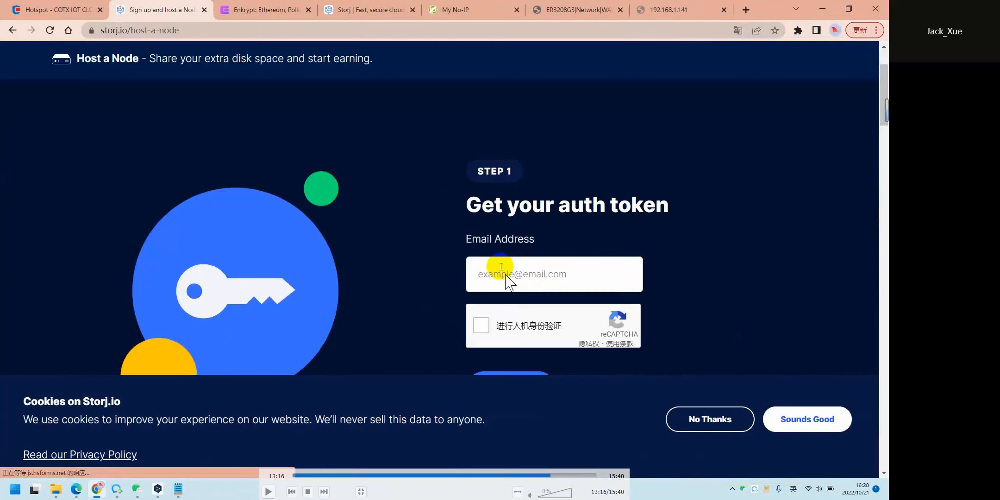
# - Advance the video through the e-mail entry and reCAPTCHA check to the copying of the generated auth token
pyautogui.hotkey('shift', 'Right')
pyautogui.hotkey('shift', 'Right')
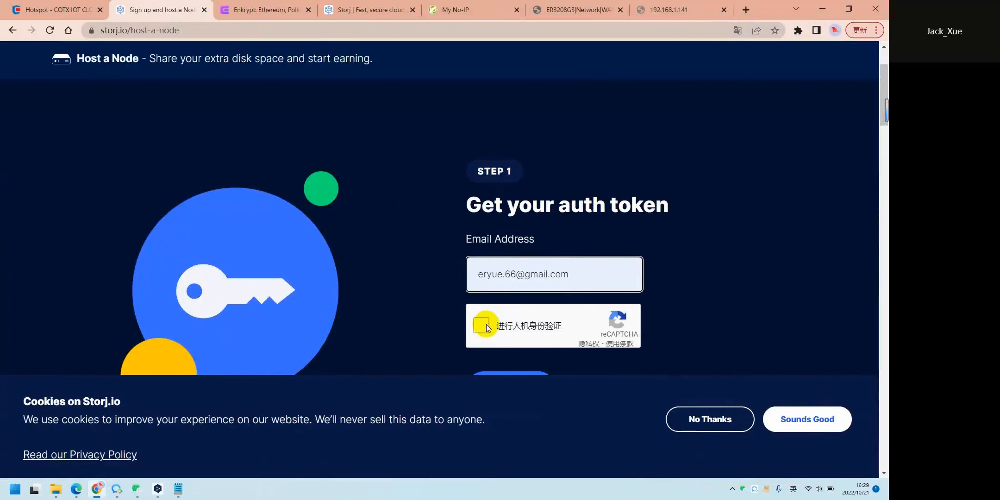
pyautogui.press('Right')
pyautogui.press('Right')
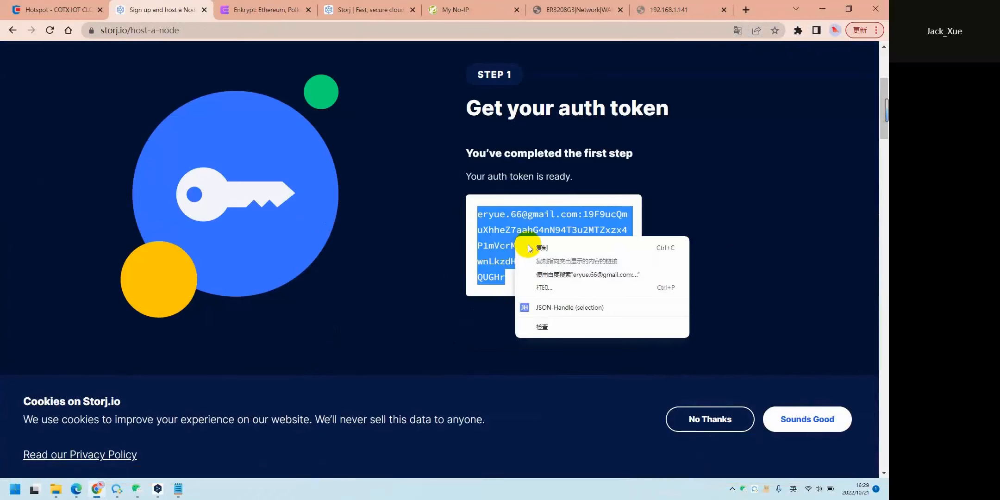
# - Replay the video from 13:25, through copying the auth token to pasting it into the STORJ form at 13:34
pyautogui.press('Left')
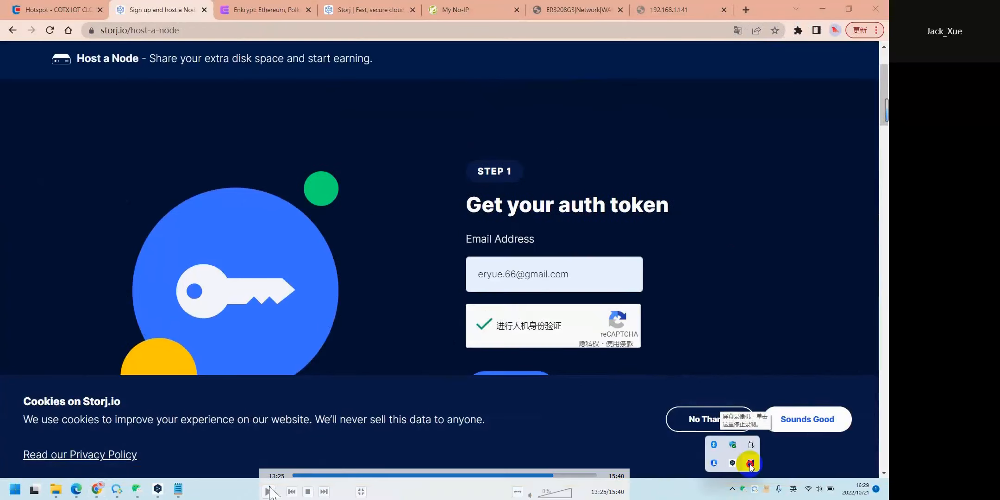
pyautogui.click(270, 492)
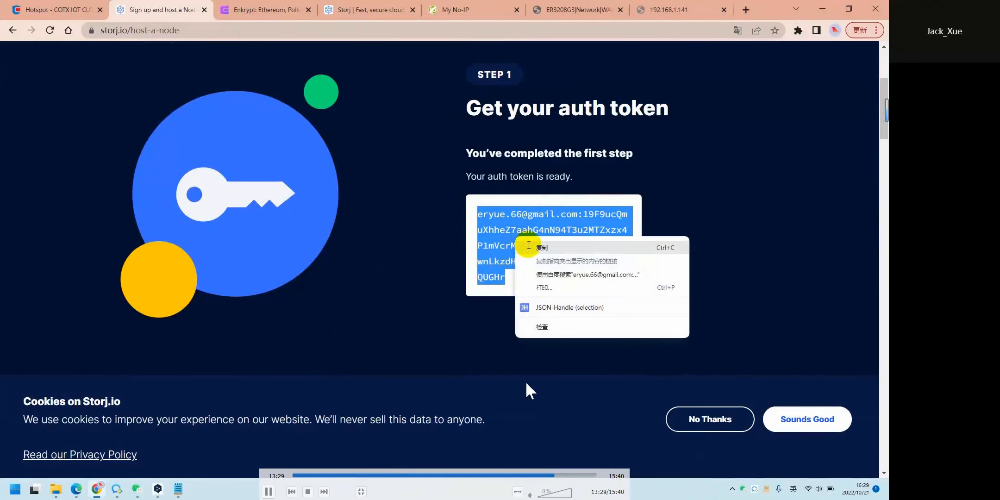
pyautogui.click(539, 387)
pyautogui.press('Right')
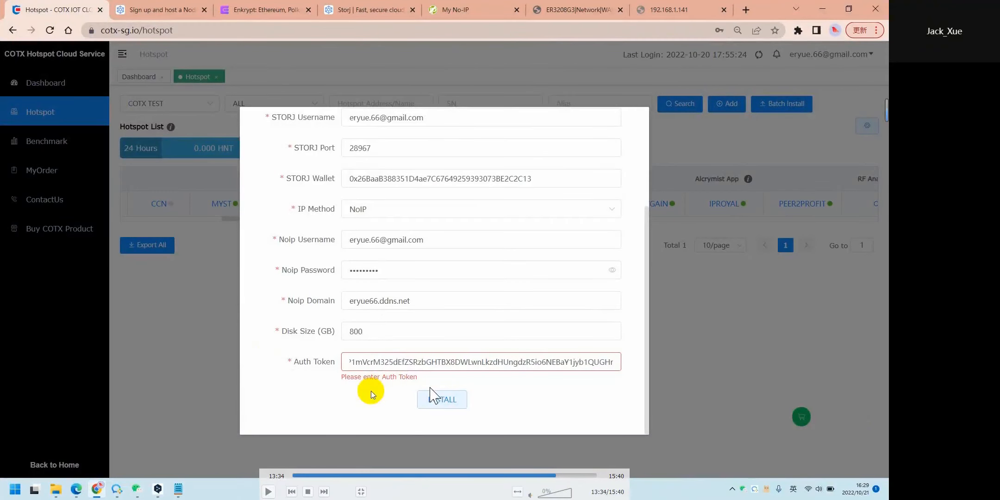
# - Play the video to 13:46 and skip ahead to 13:57, where the running STORJ node's details are shown
pyautogui.click(270, 491)
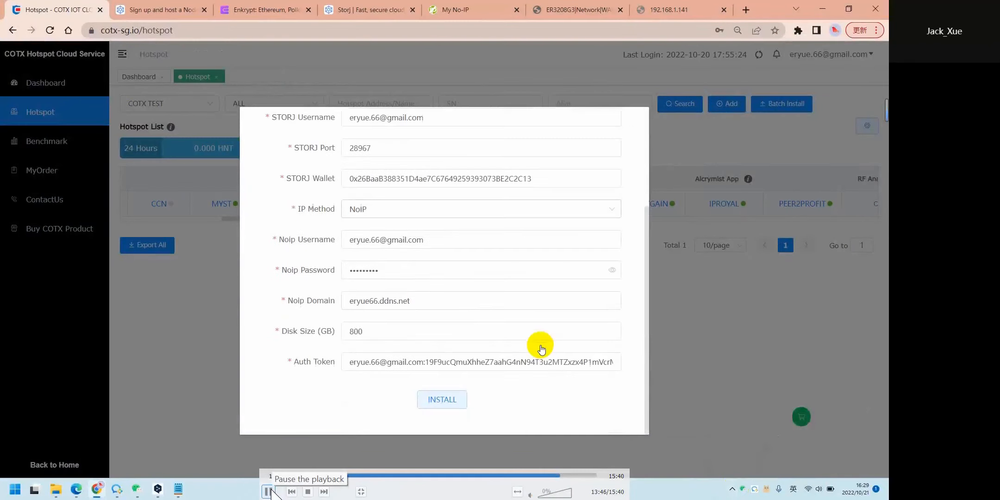
pyautogui.click(268, 492)
pyautogui.press('Right')
pyautogui.press('Right')
pyautogui.press('Right')
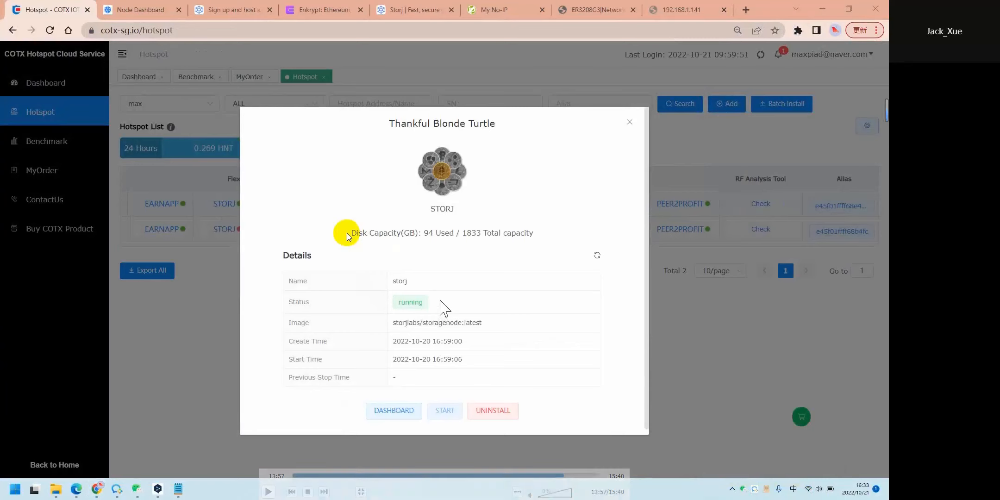
# - Skip the video ahead to the STORJ Node Dashboard's Suspension & Audit section
pyautogui.press('Right')
pyautogui.press('Right')
pyautogui.press('Right')
pyautogui.press('Right')
pyautogui.press('Right')
pyautogui.press('Right')
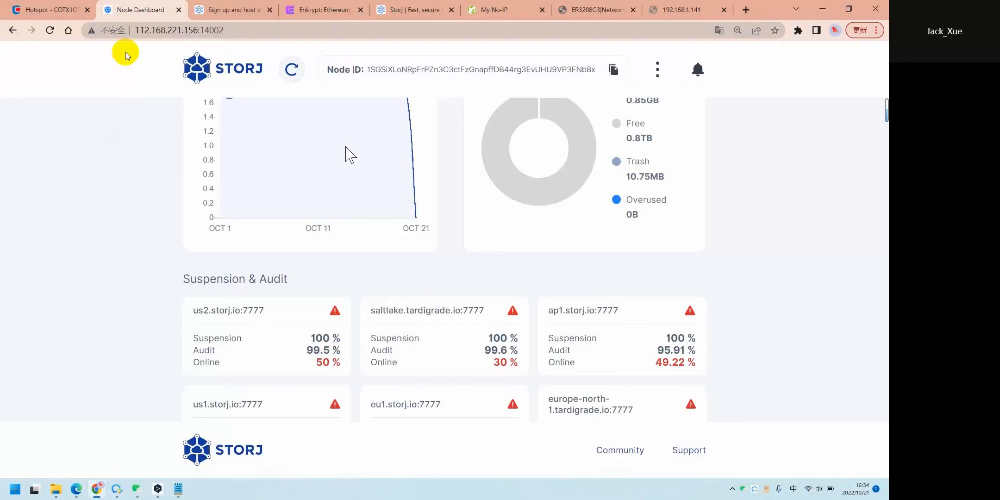
# - Play the video through the highlighting of the dashboard's IP address and port 14002, pausing at 14:23
pyautogui.click(267, 491)
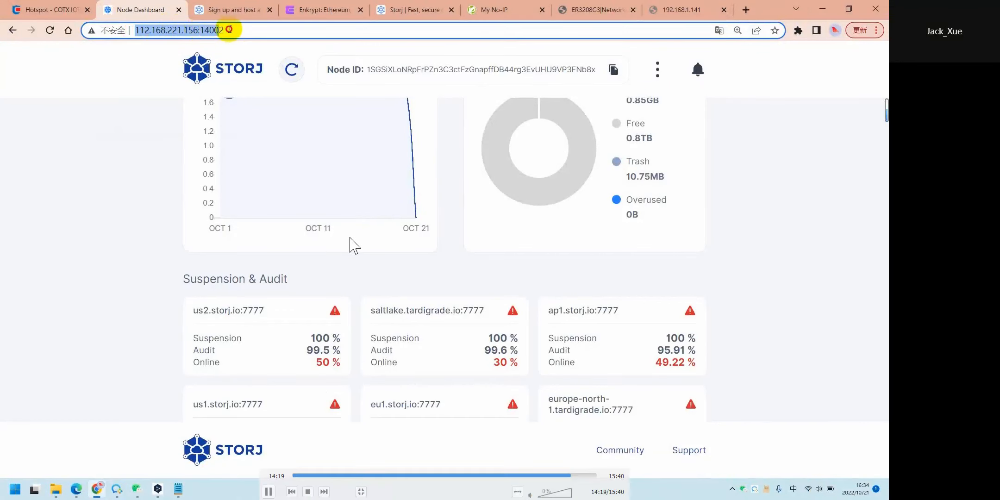
pyautogui.click(232, 30)
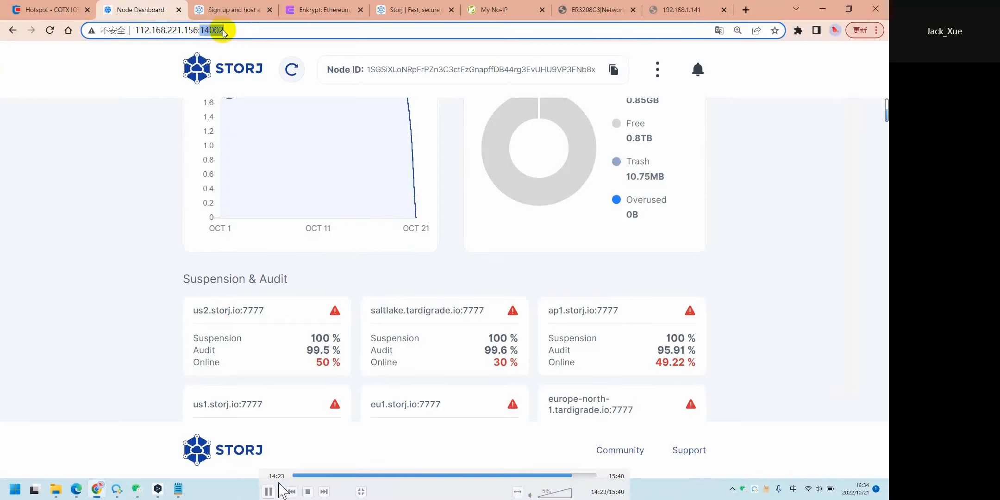
pyautogui.press('space')
# - Skip the video ahead to 14:34, where the IP address in the Node Dashboard's URL is highlighted
pyautogui.press('Right')
pyautogui.press('Right')
pyautogui.press('Right')
pyautogui.press('Right')
pyautogui.press('Right')
pyautogui.press('Right')
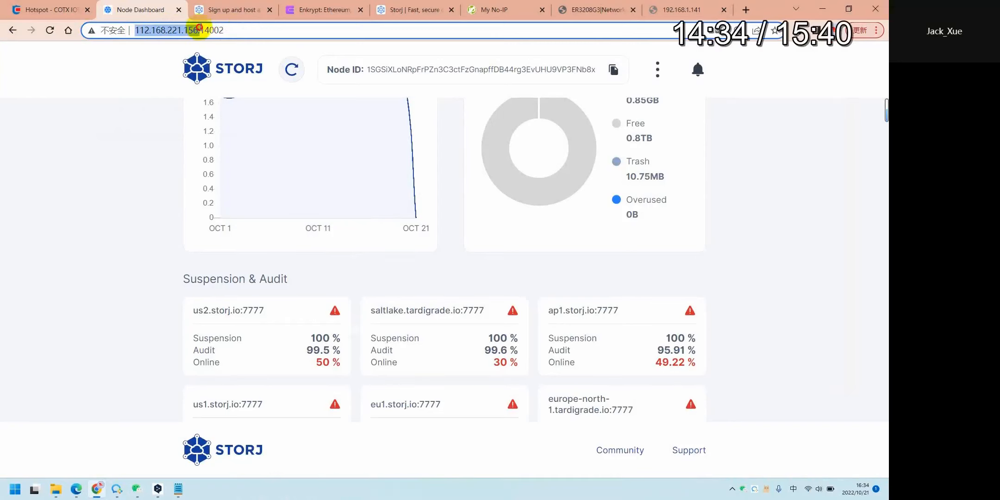